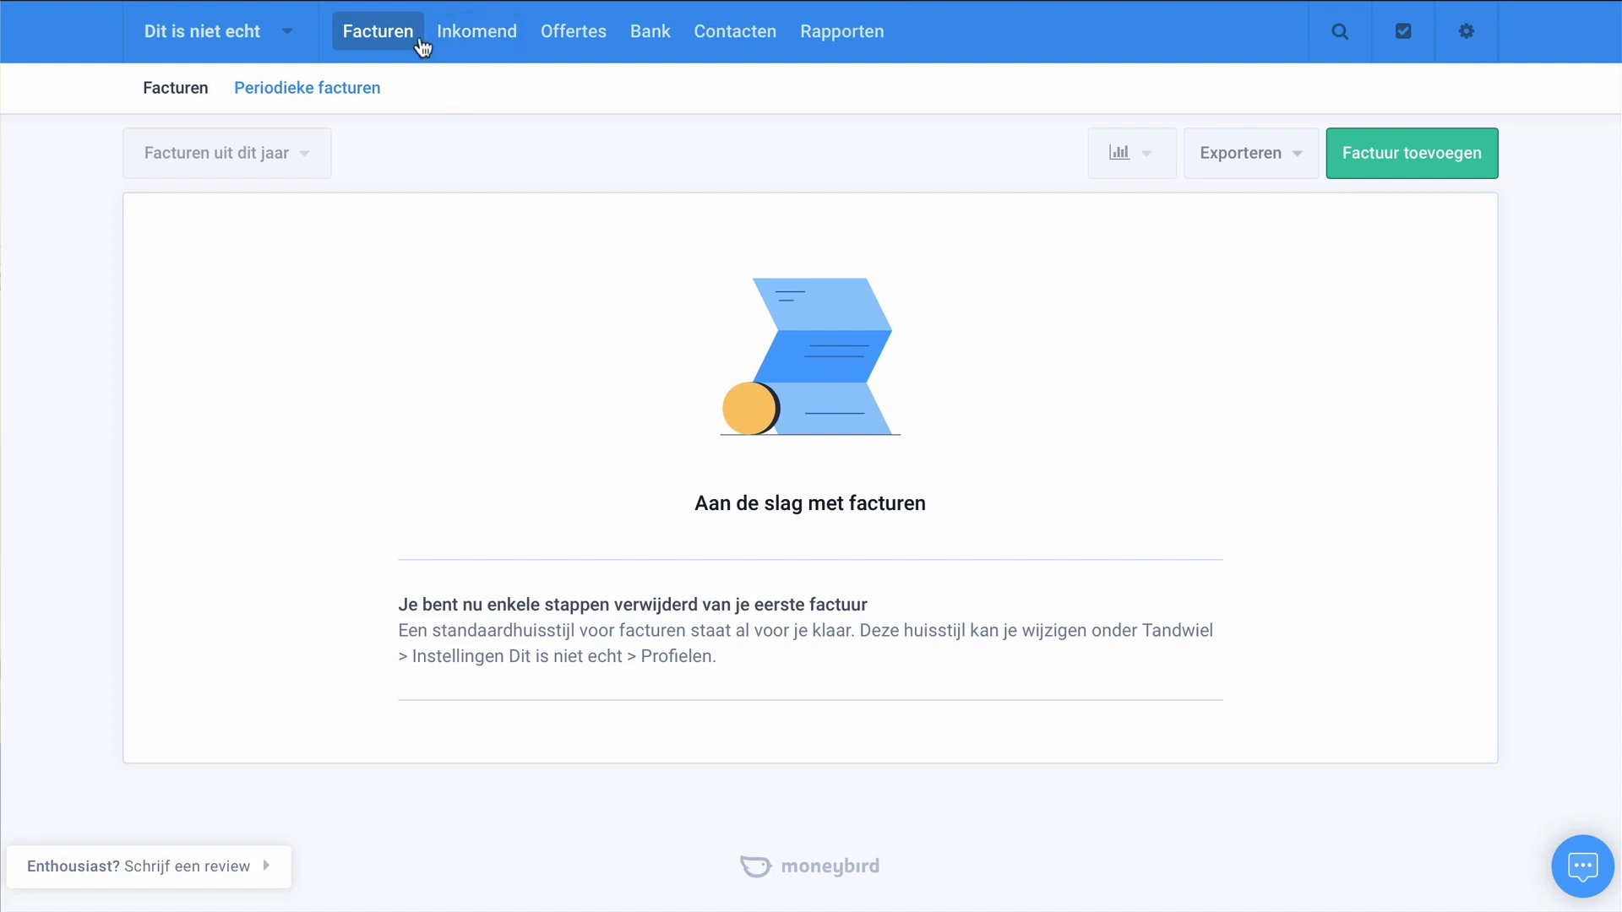
Create a new draft invoice, Concept #6, and scroll through its empty contents.
click(1447, 161)
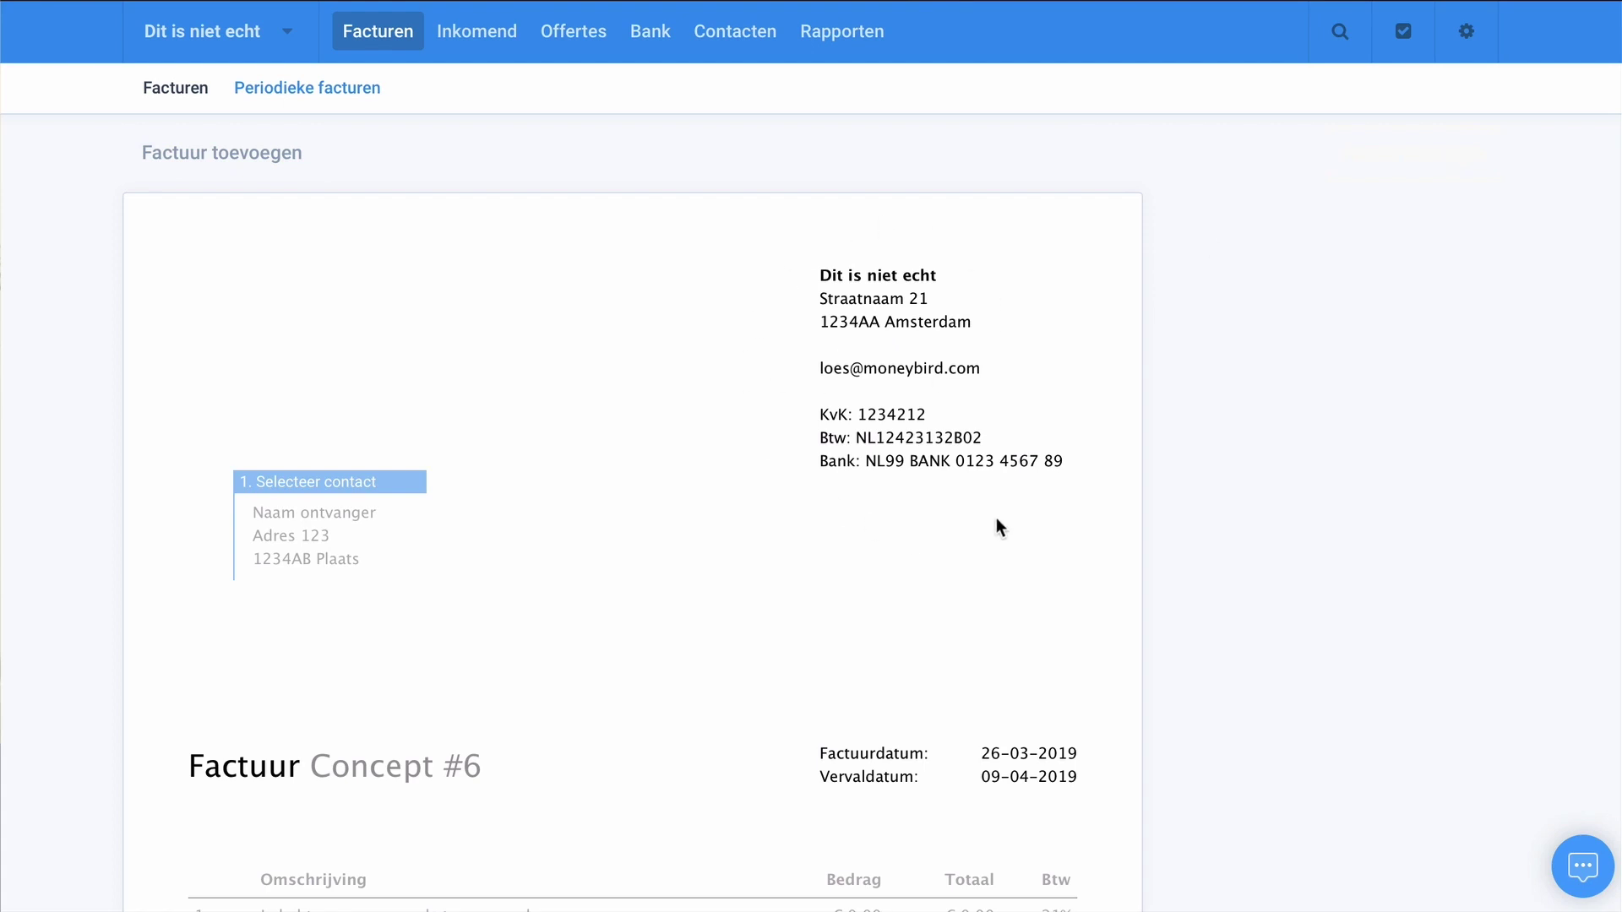
scroll(662, 289, down, 2)
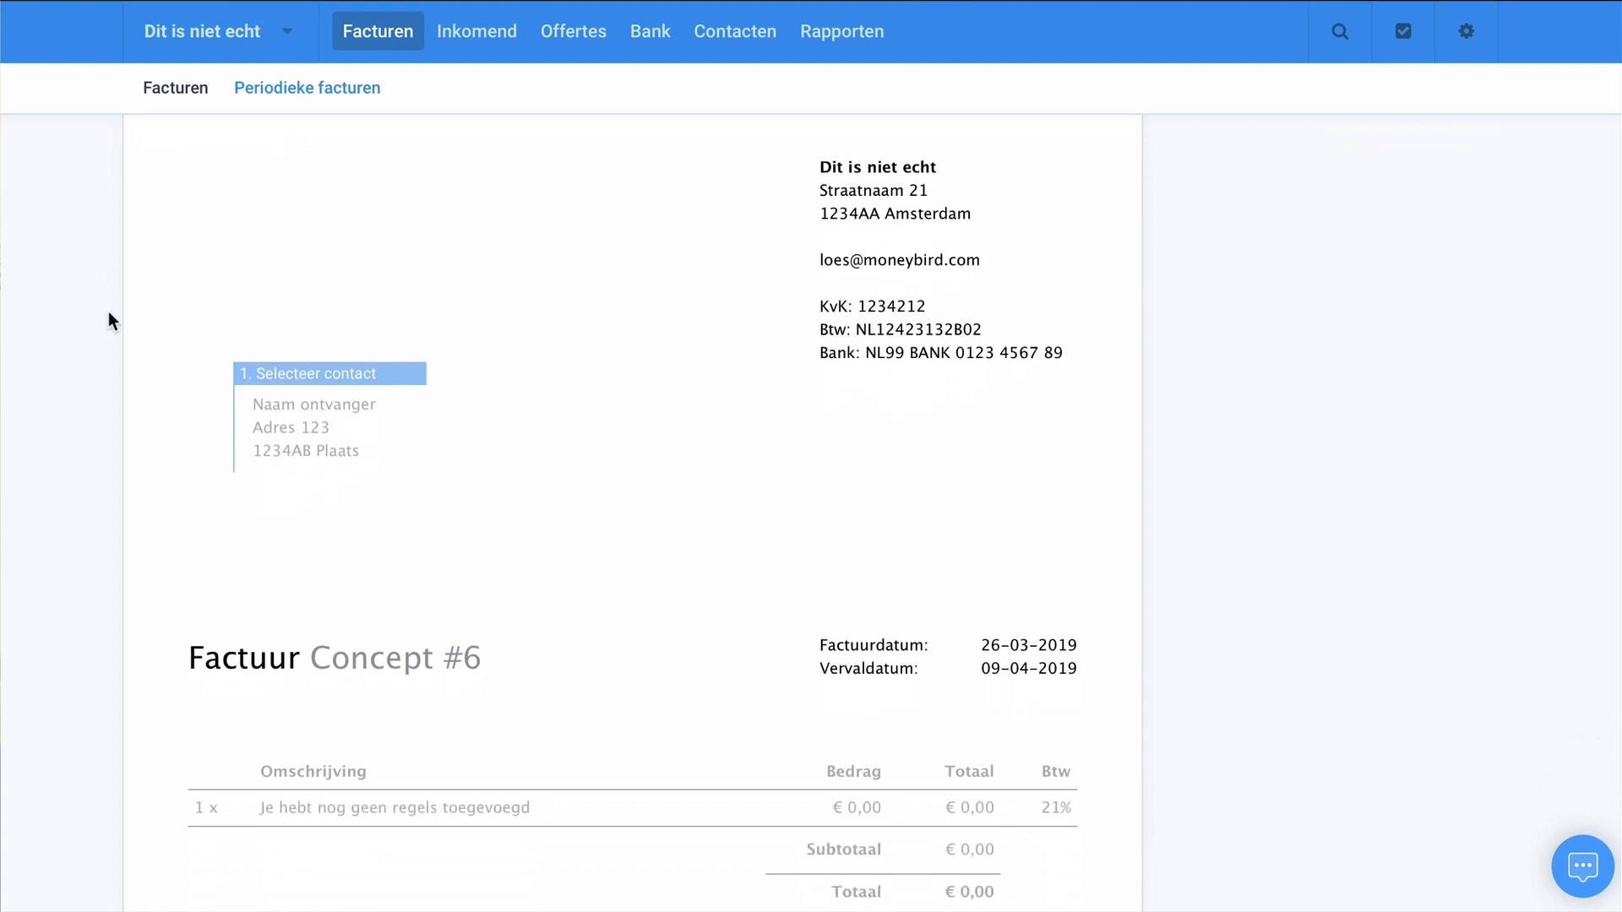
scroll(456, 406, down, 2)
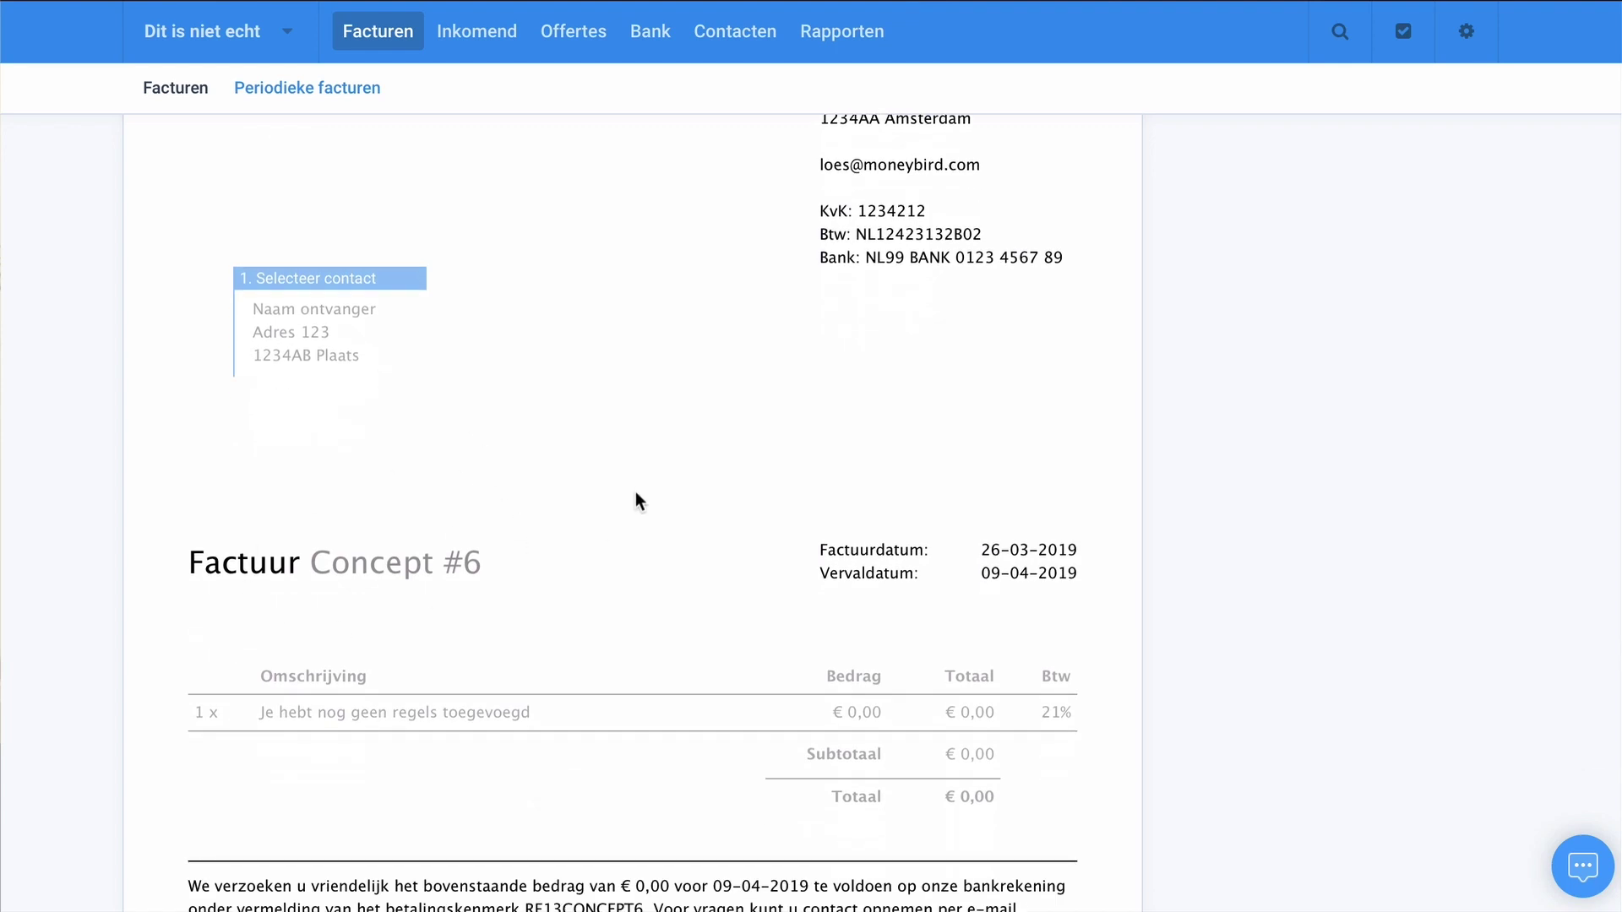
scroll(637, 498, down, 4)
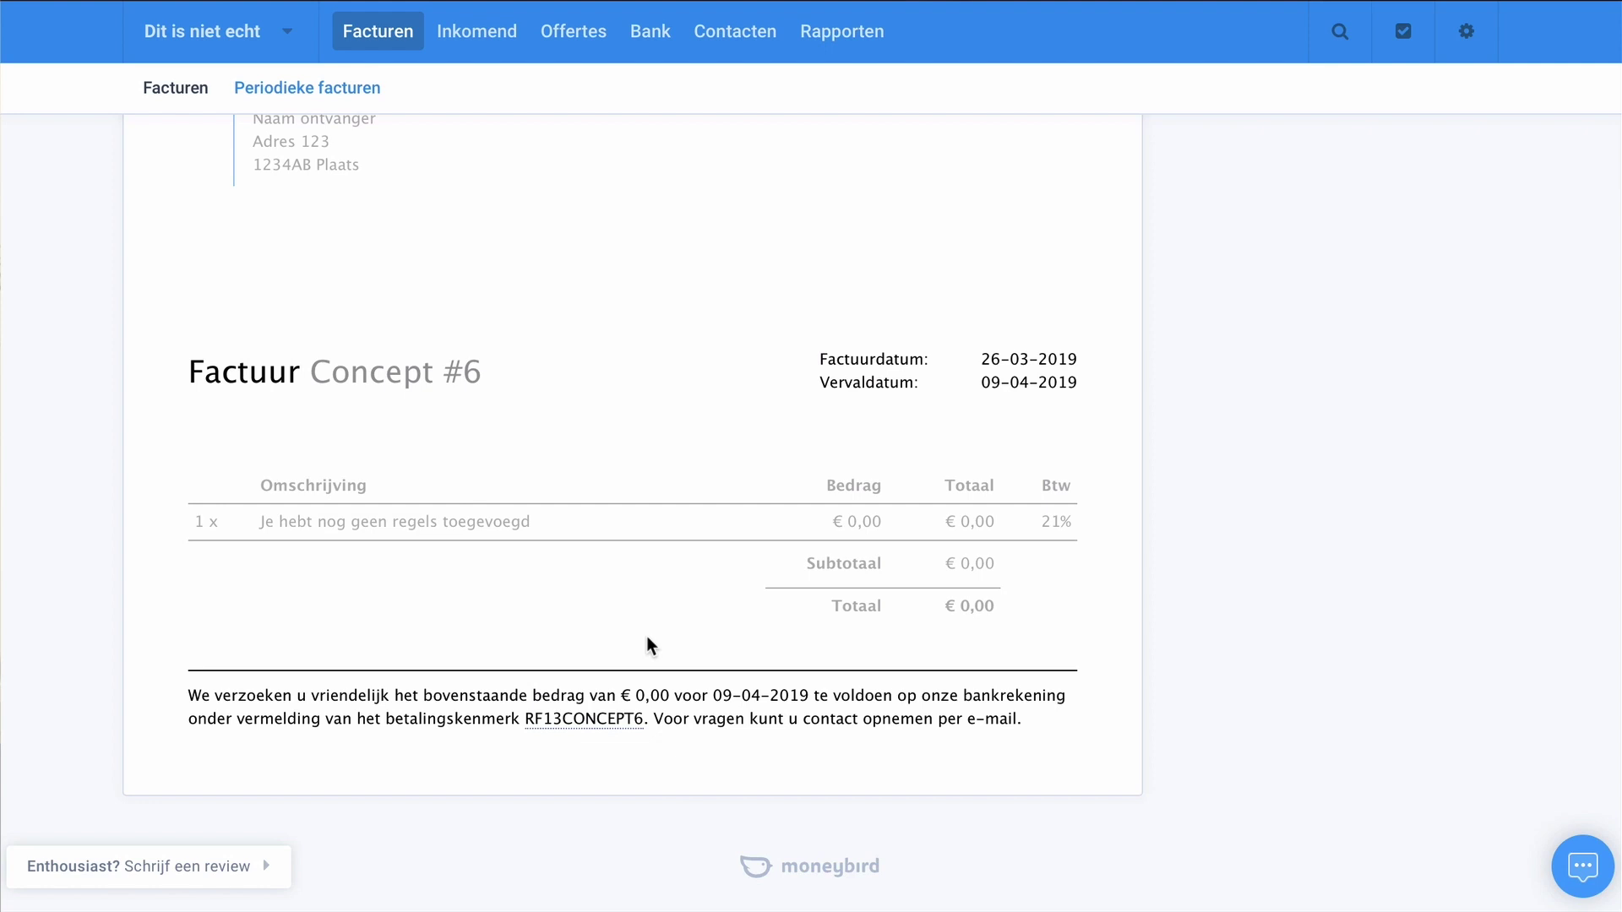
scroll(648, 642, up, 5)
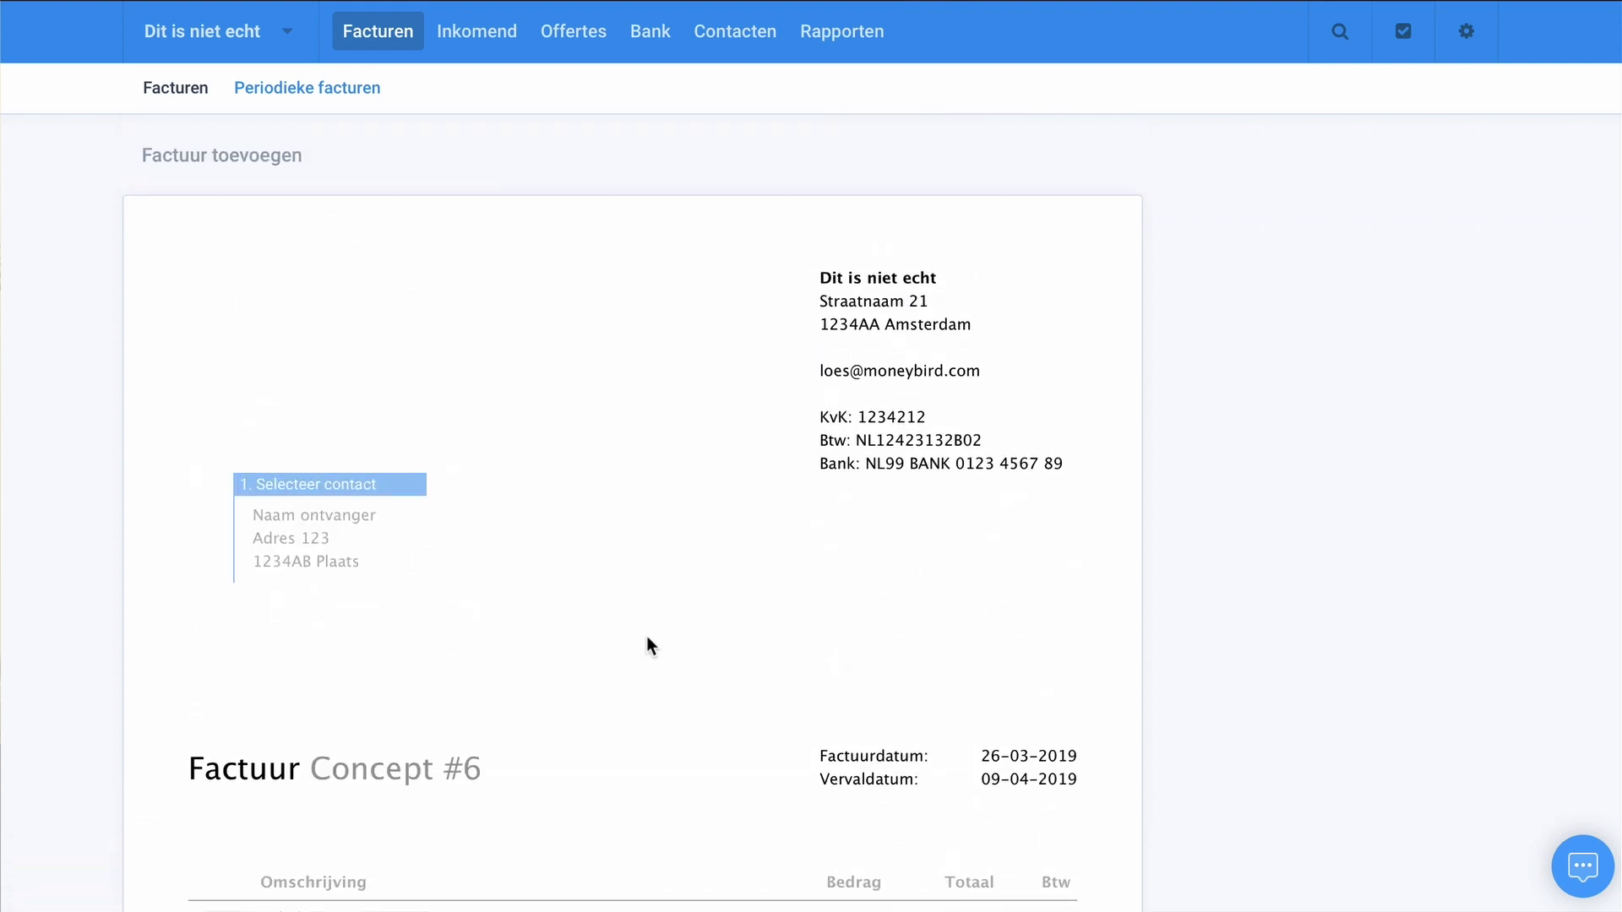
Search the invoice's contact field for 'Gebruiker A' and start adding it as a new contact.
click(332, 538)
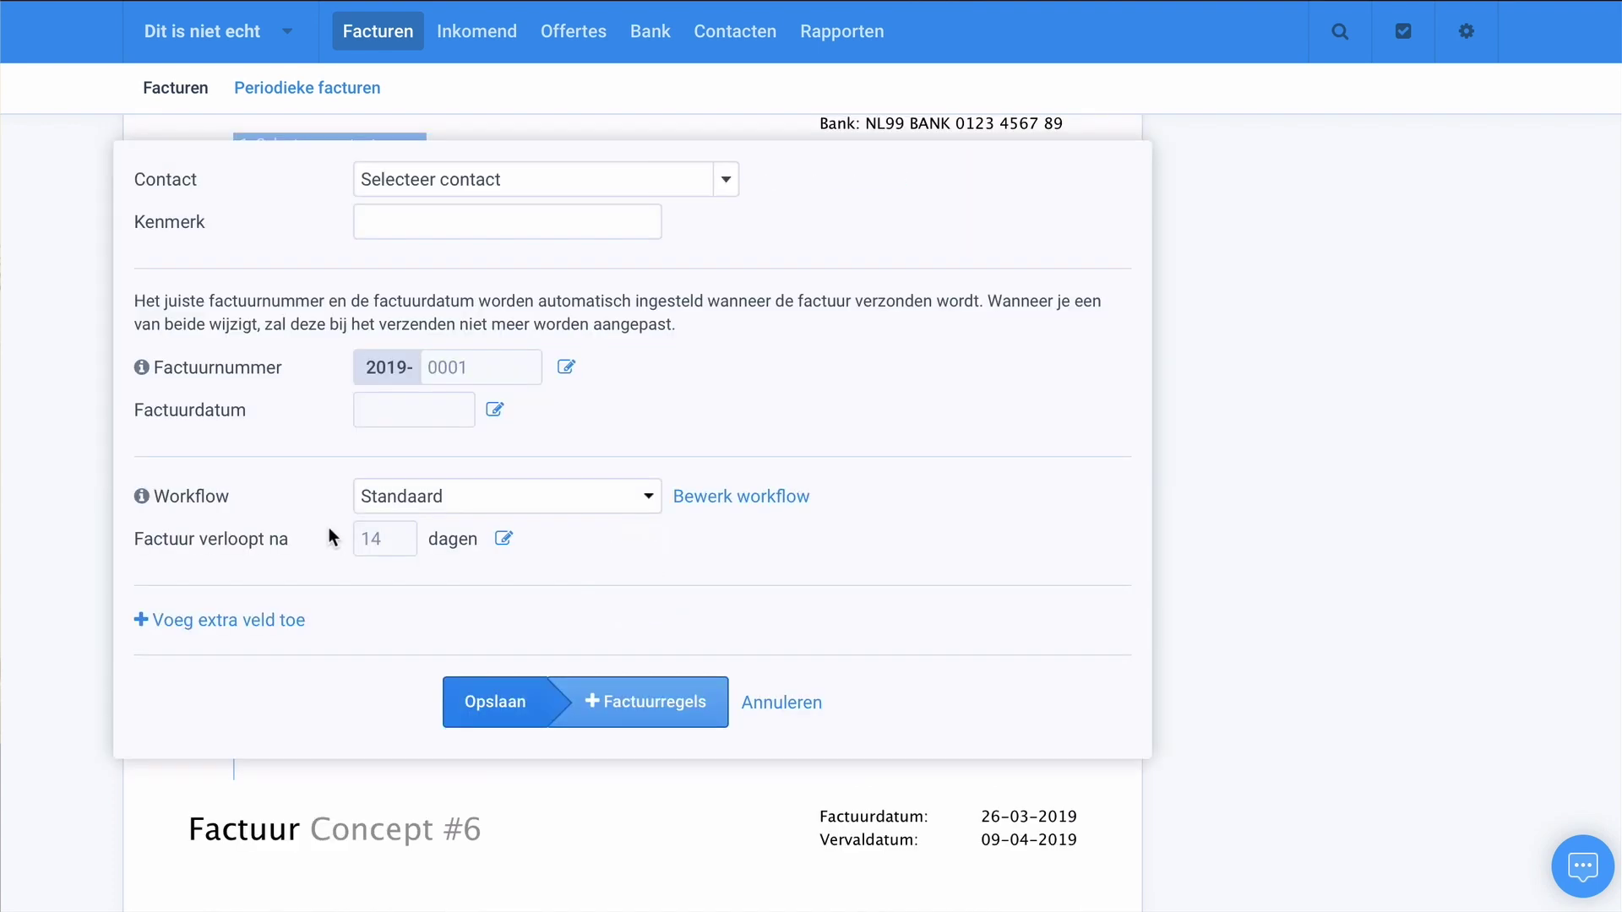
click(460, 190)
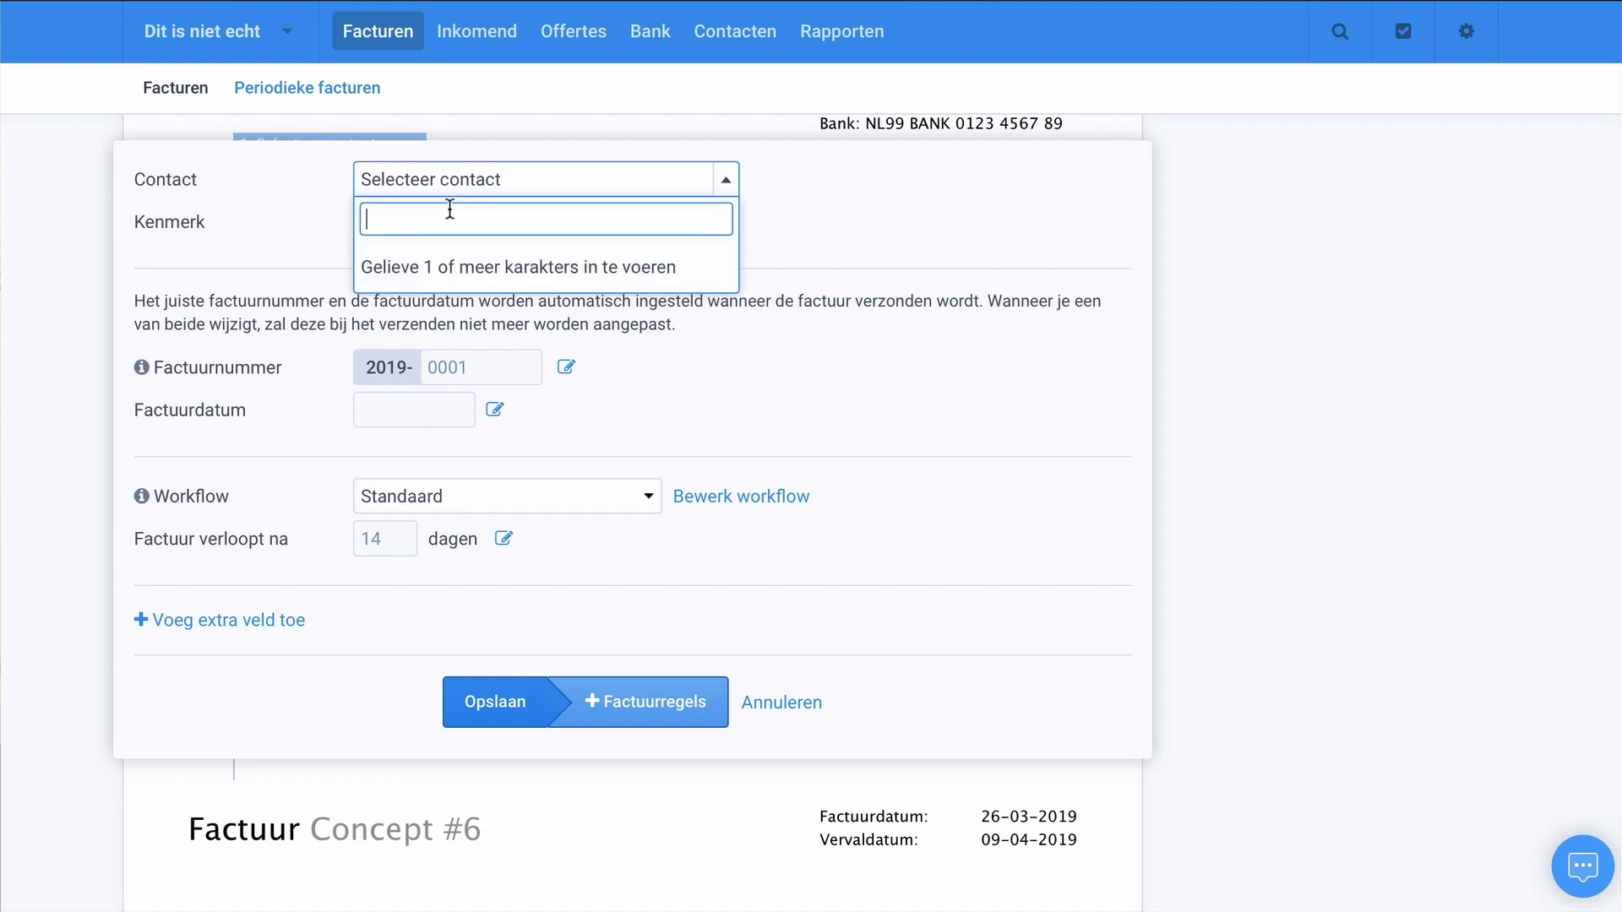
text(Gebruiker )
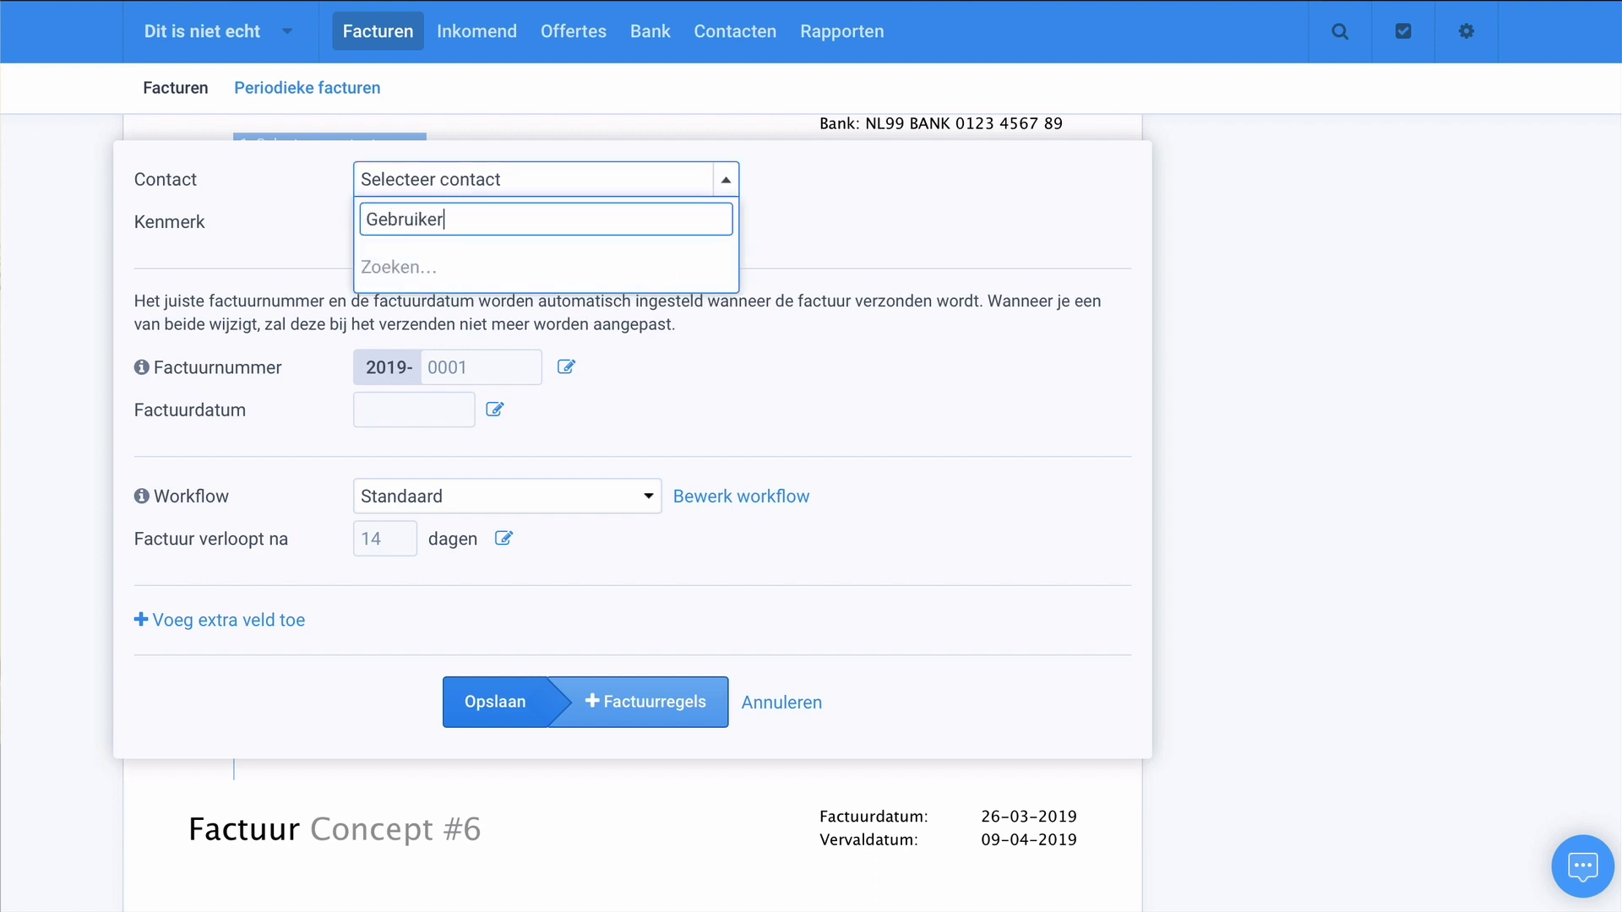
text(A)
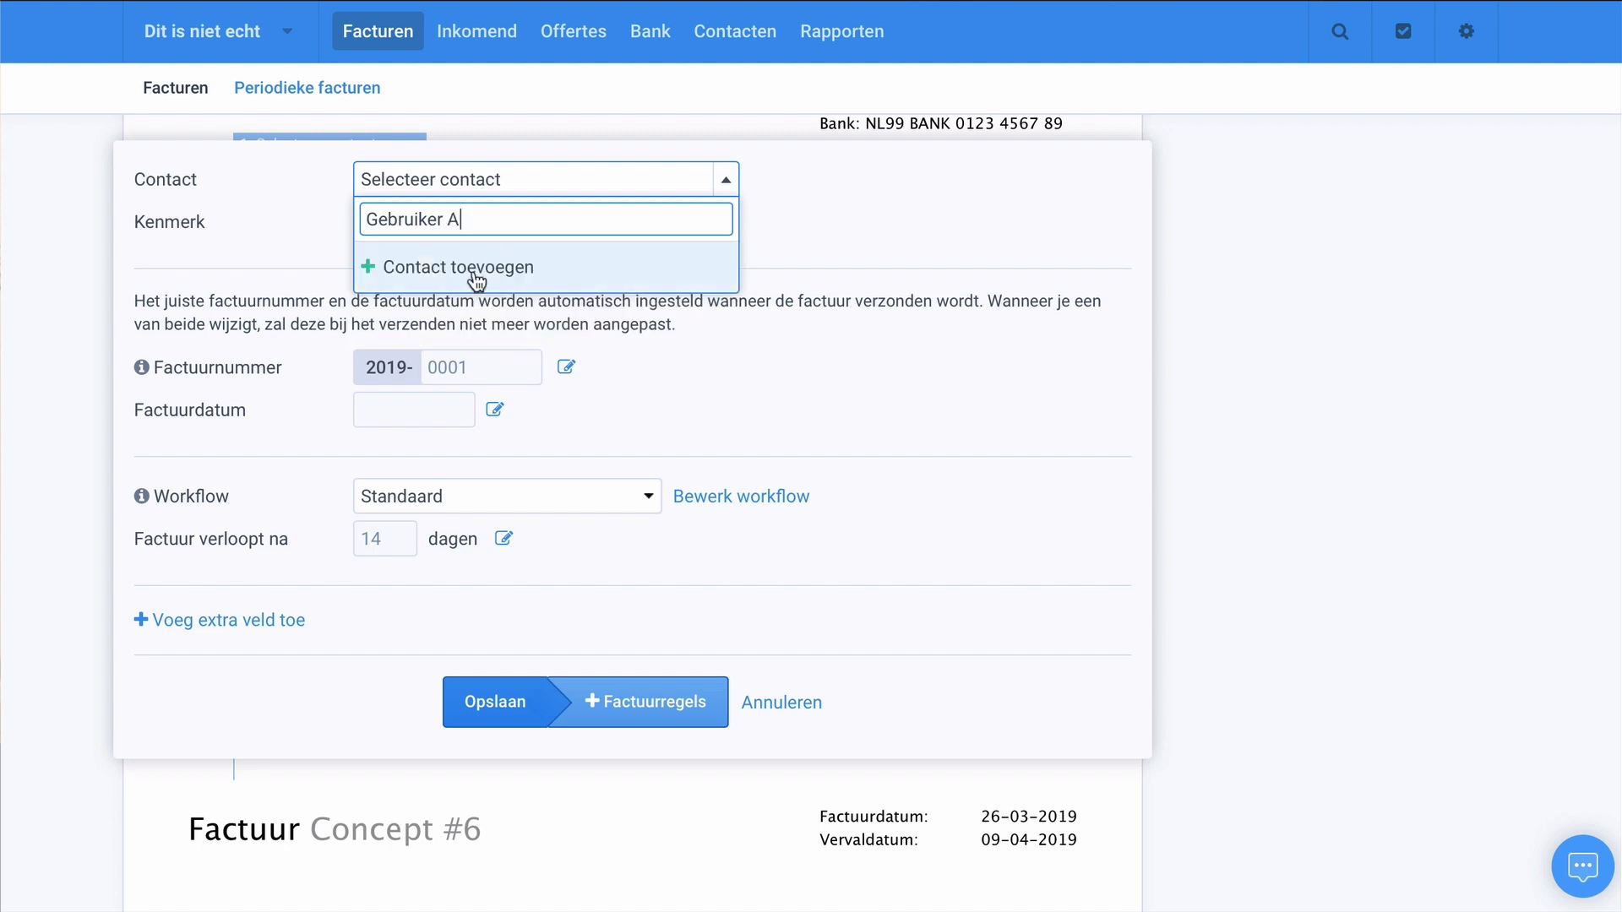
click(476, 269)
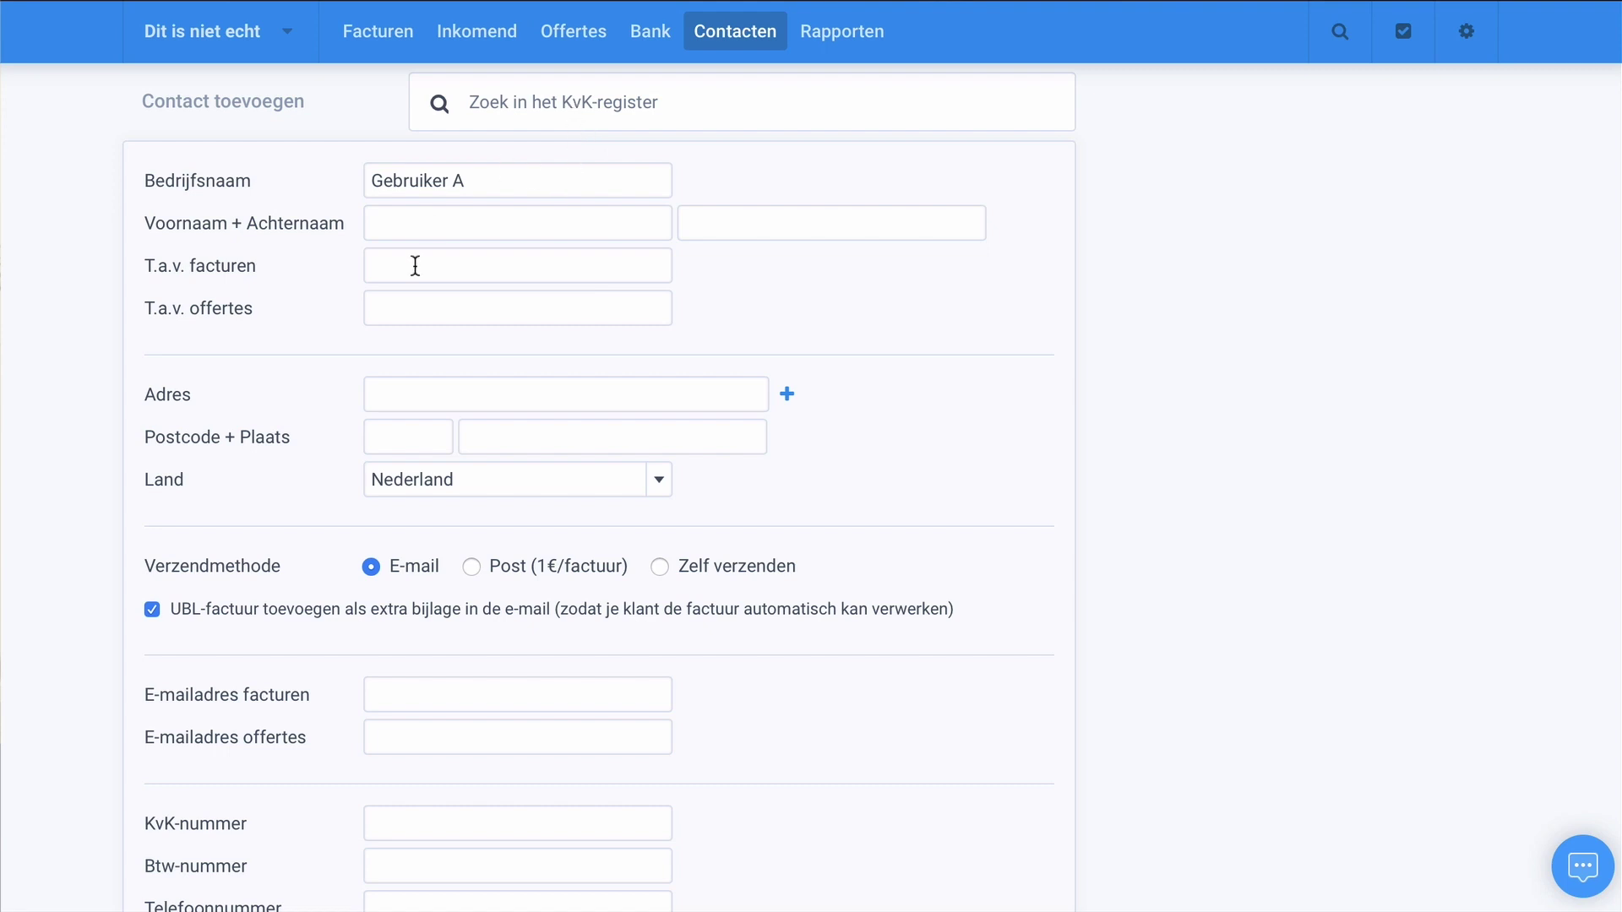
Save the Gebruiker A contact form and return to draft invoice Concept #6.
scroll(652, 239, down, 2)
scroll(653, 241, down, 3)
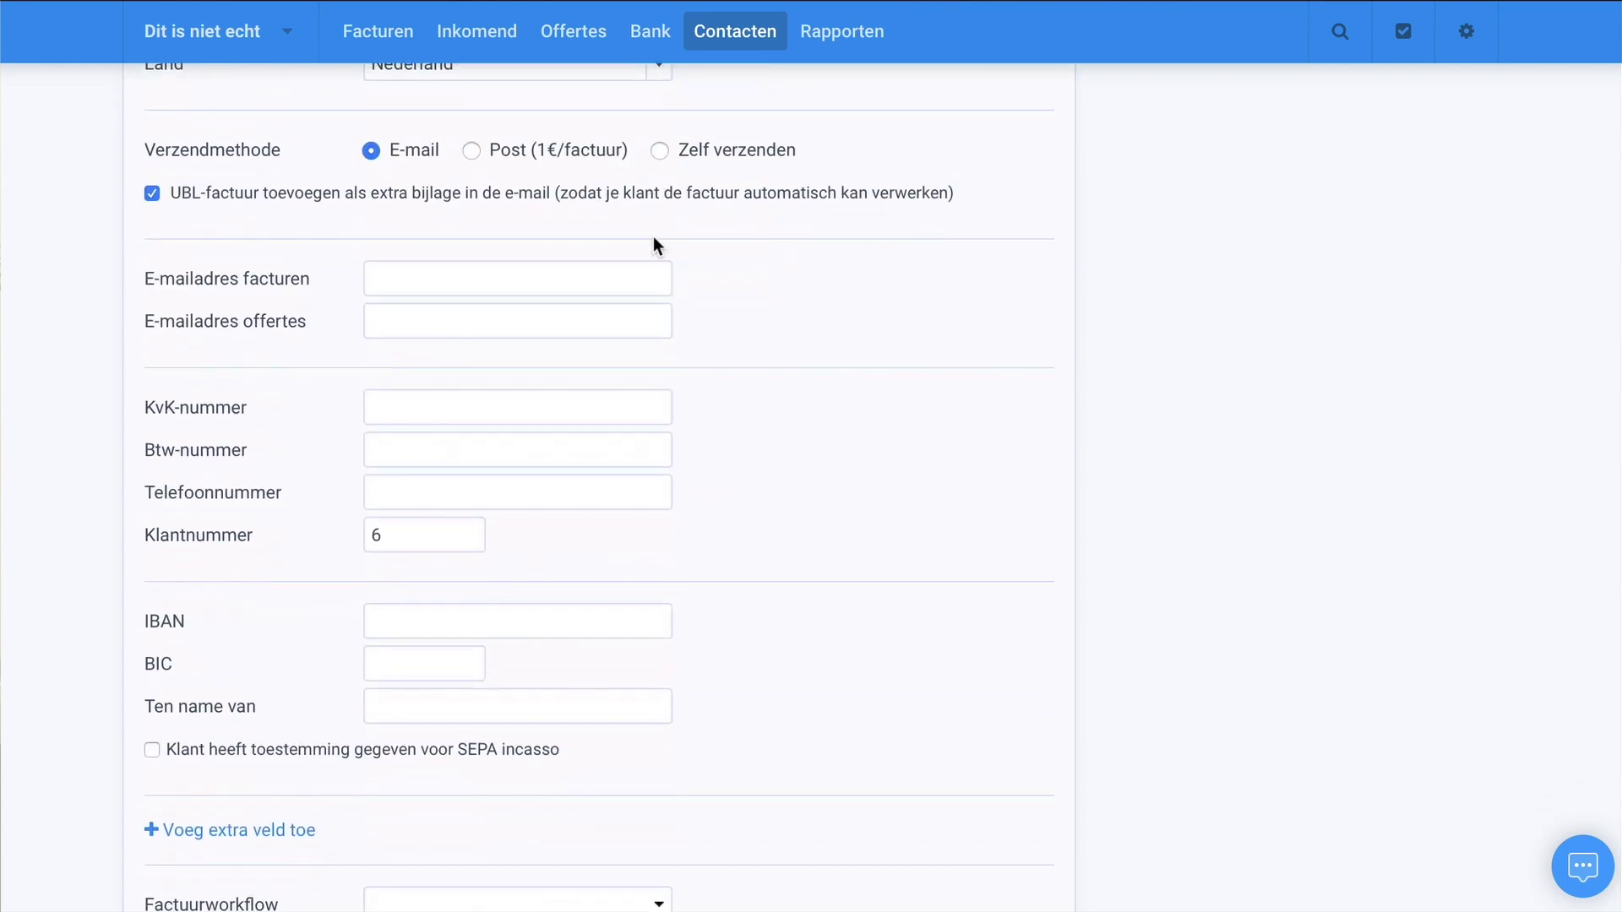
scroll(647, 304, down, 3)
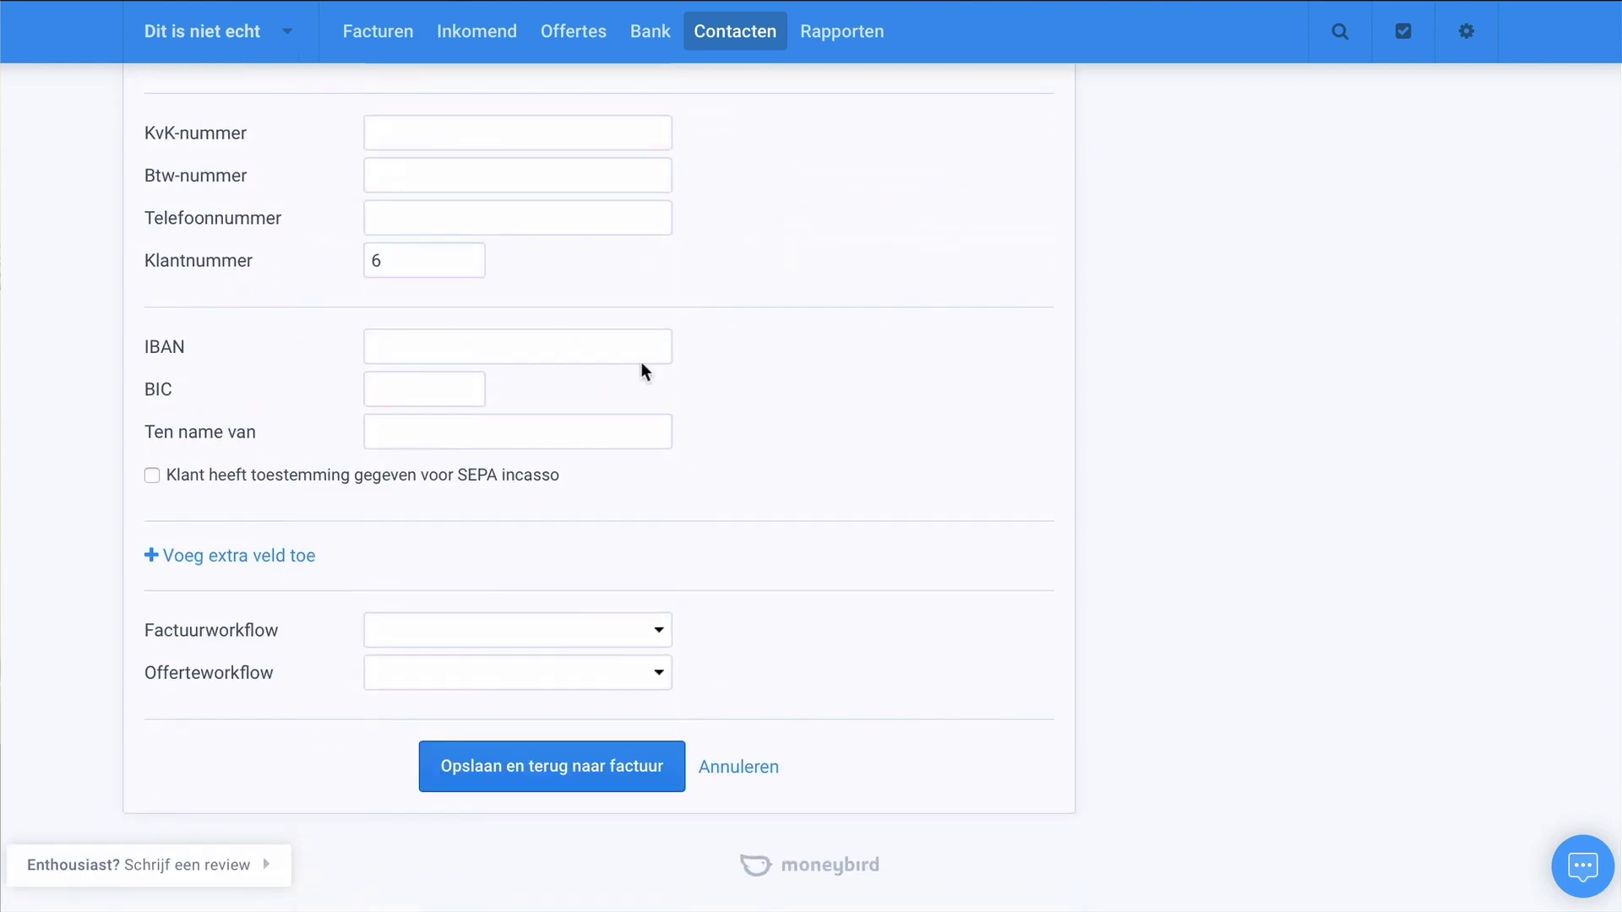
click(555, 759)
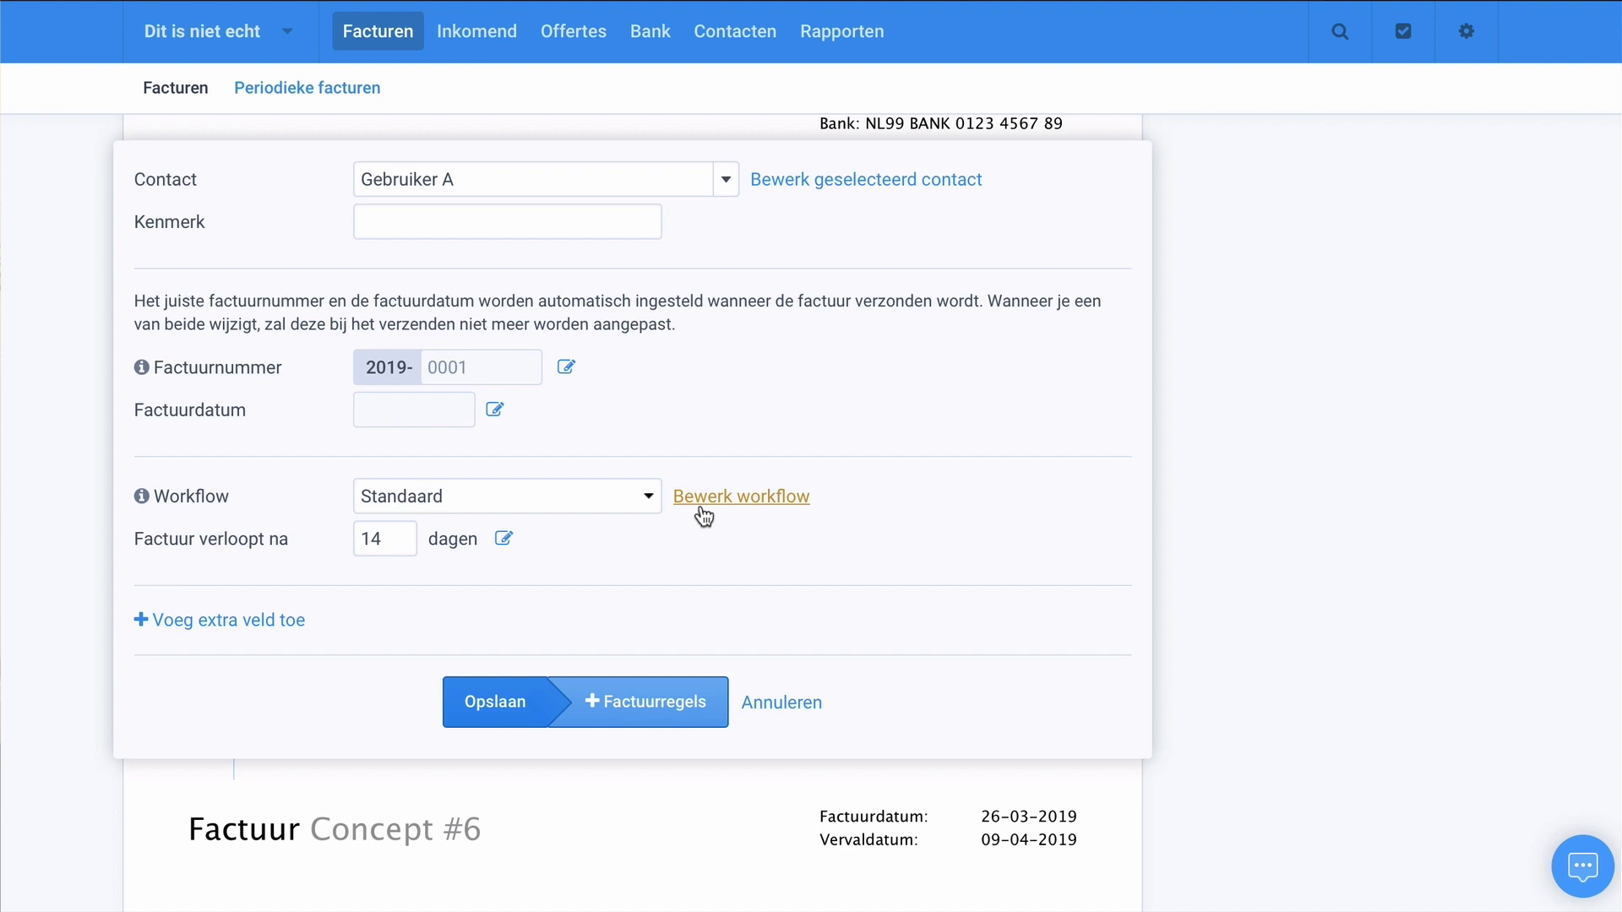
Save the invoice details with Gebruiker A as recipient, reopening and saving them once more.
click(517, 697)
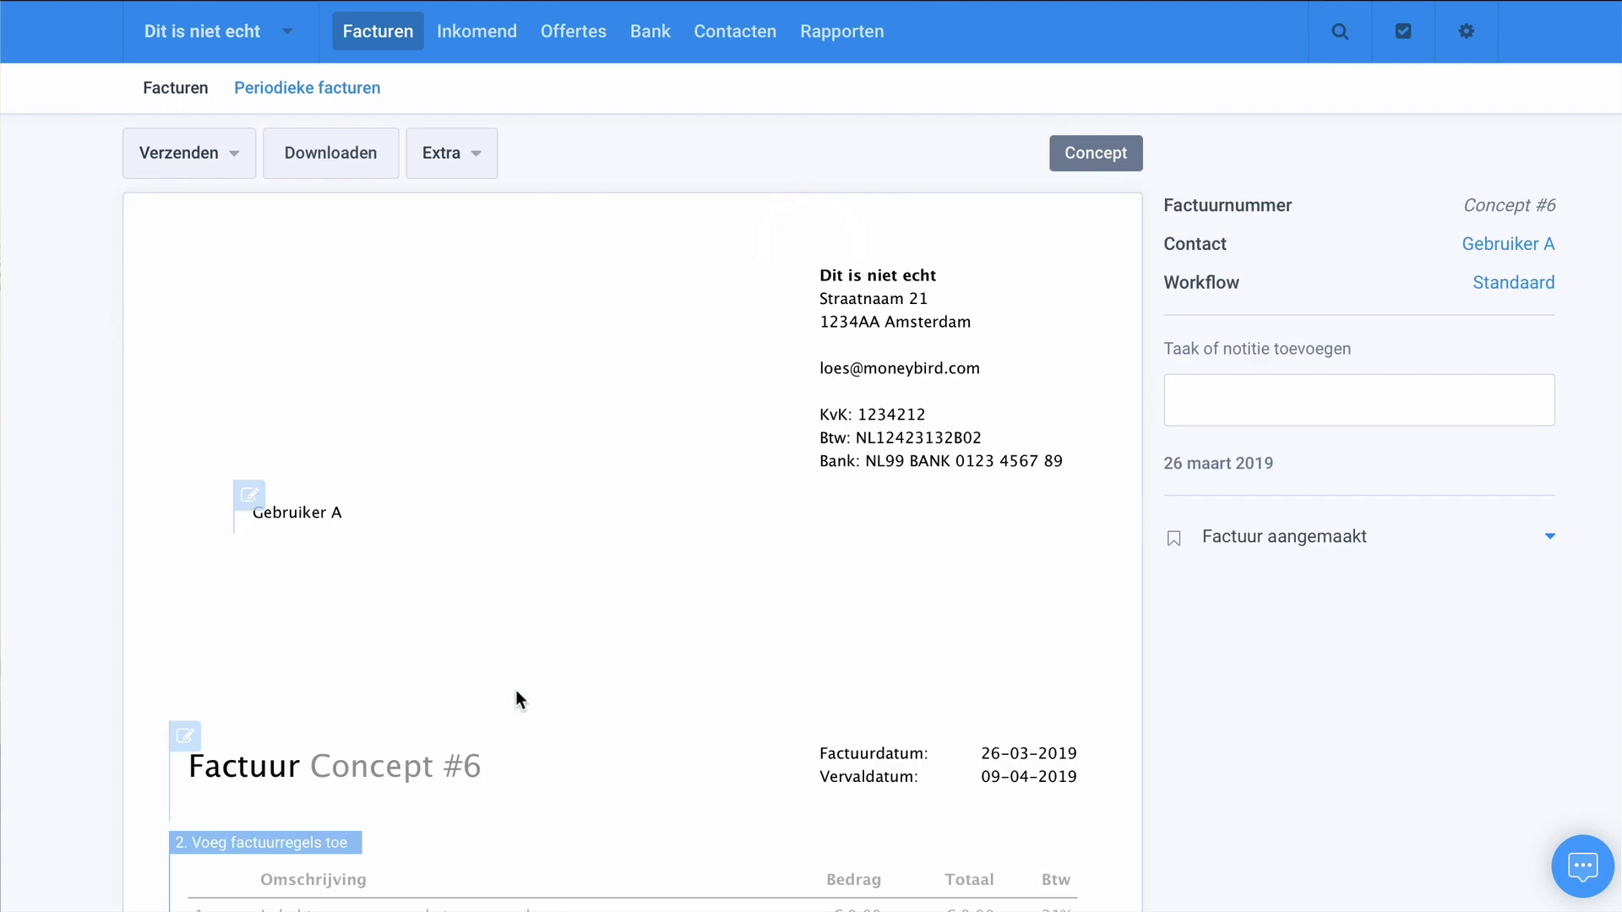
scroll(516, 689, down, 2)
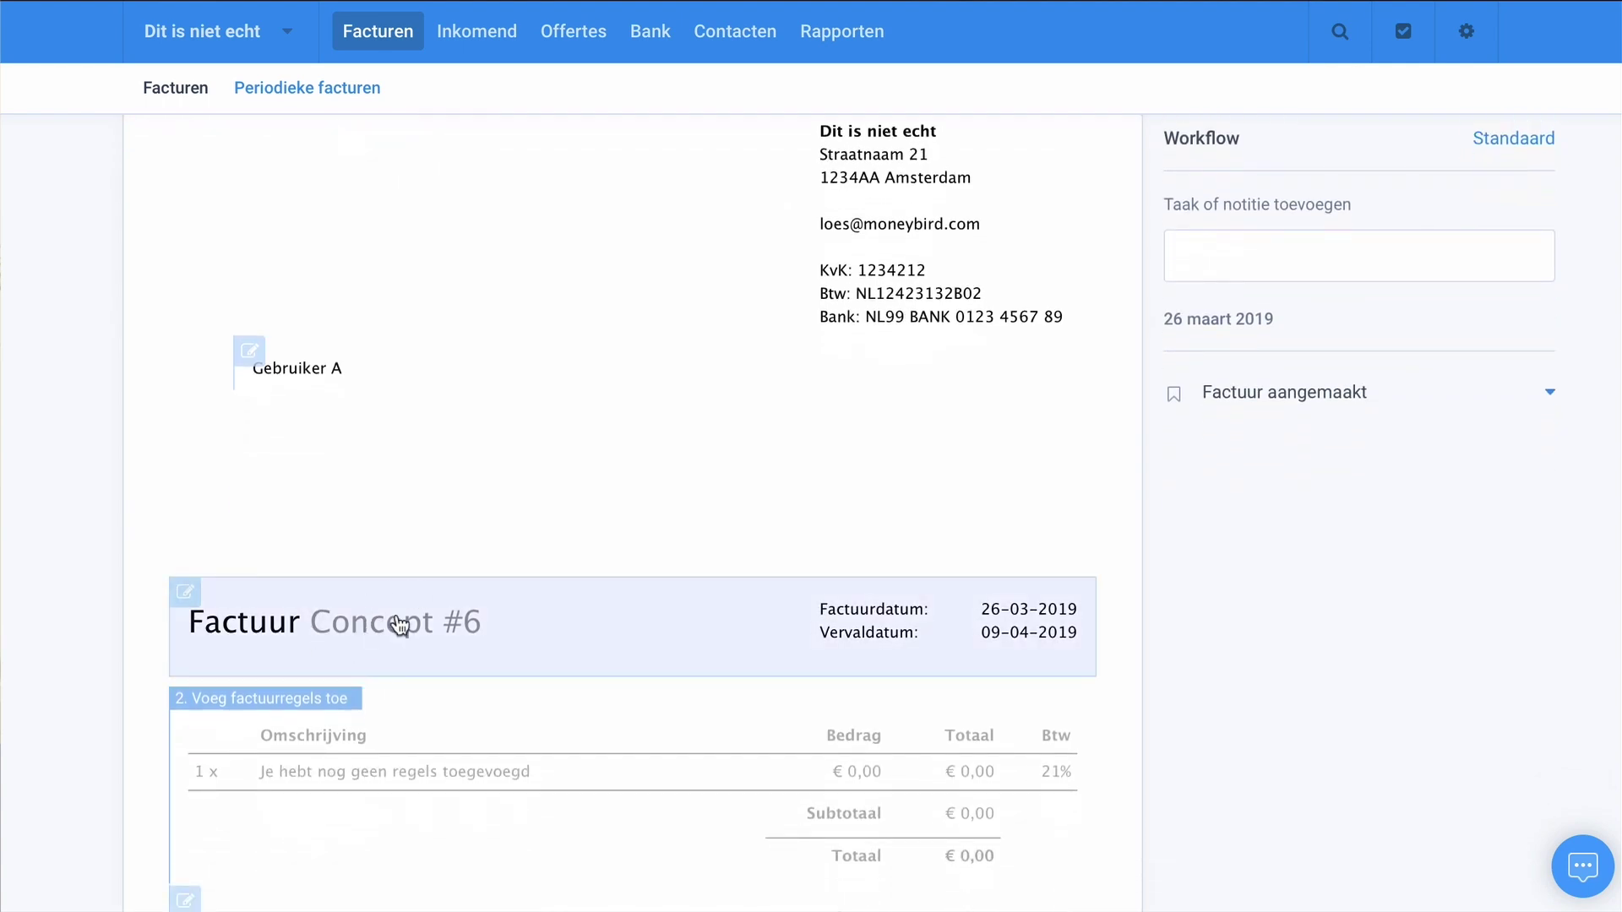
click(399, 625)
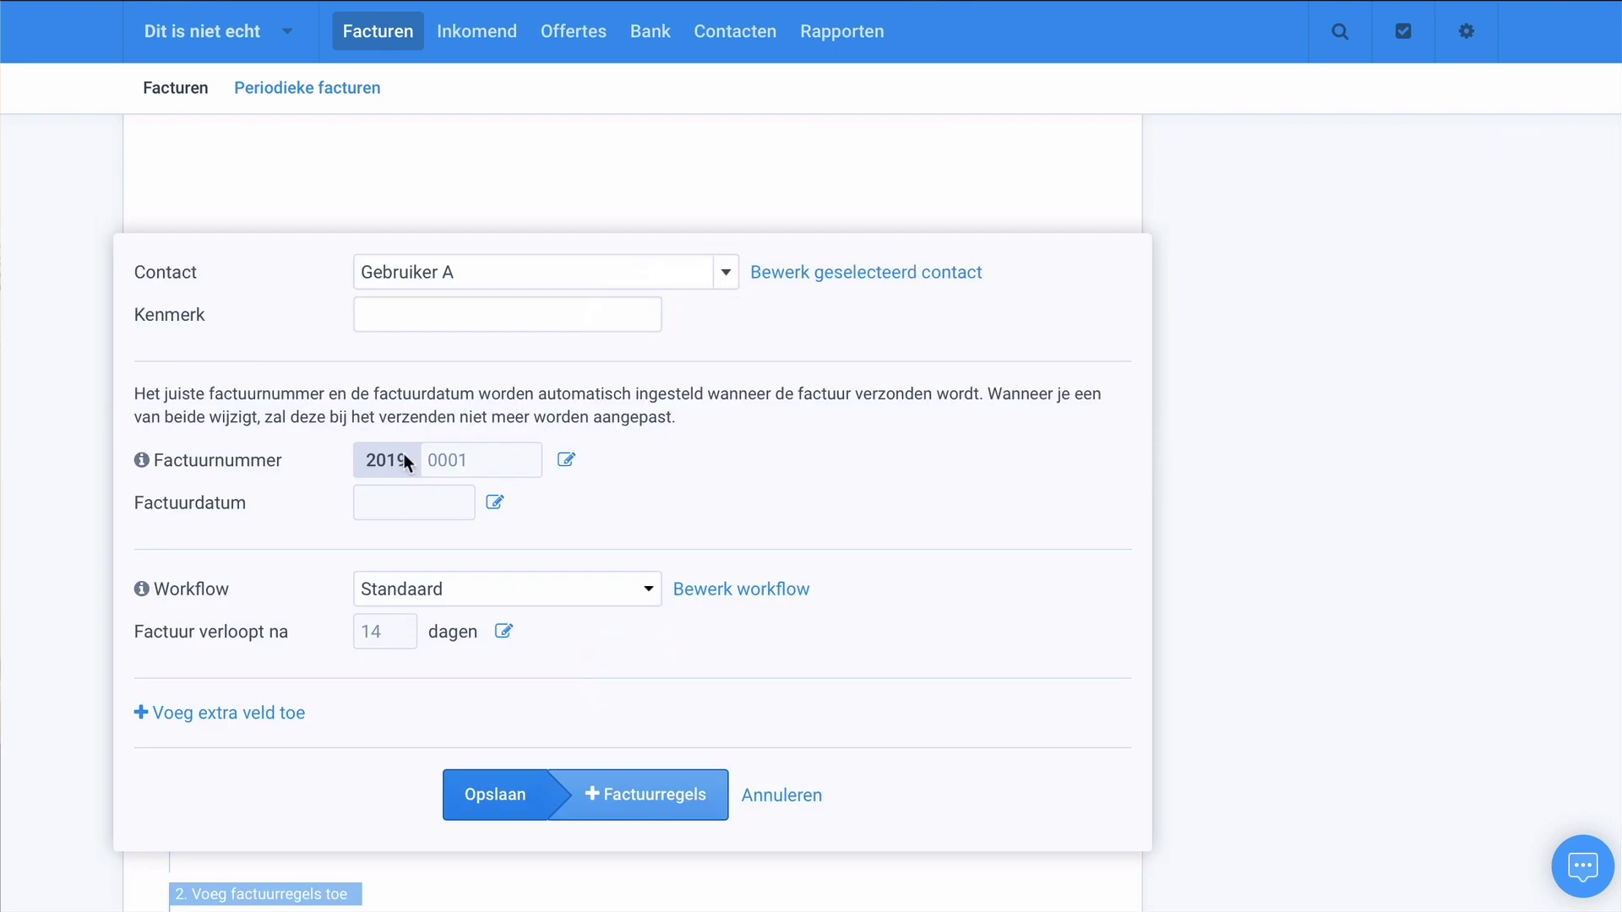
click(516, 797)
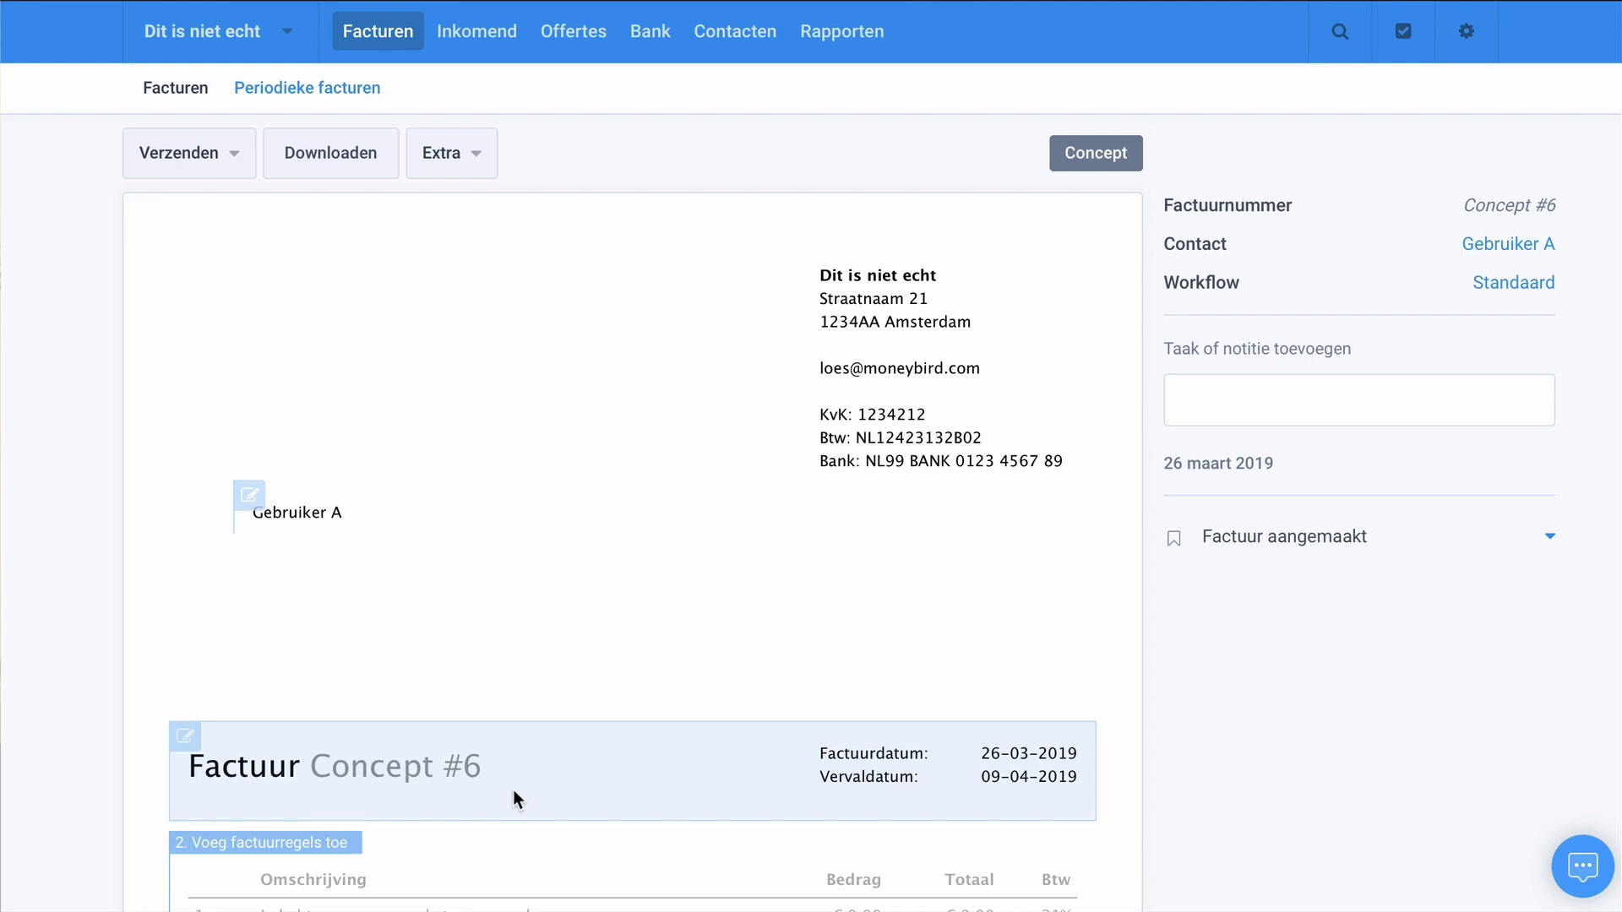
scroll(556, 540, down, 2)
scroll(556, 541, down, 3)
scroll(556, 547, down, 1)
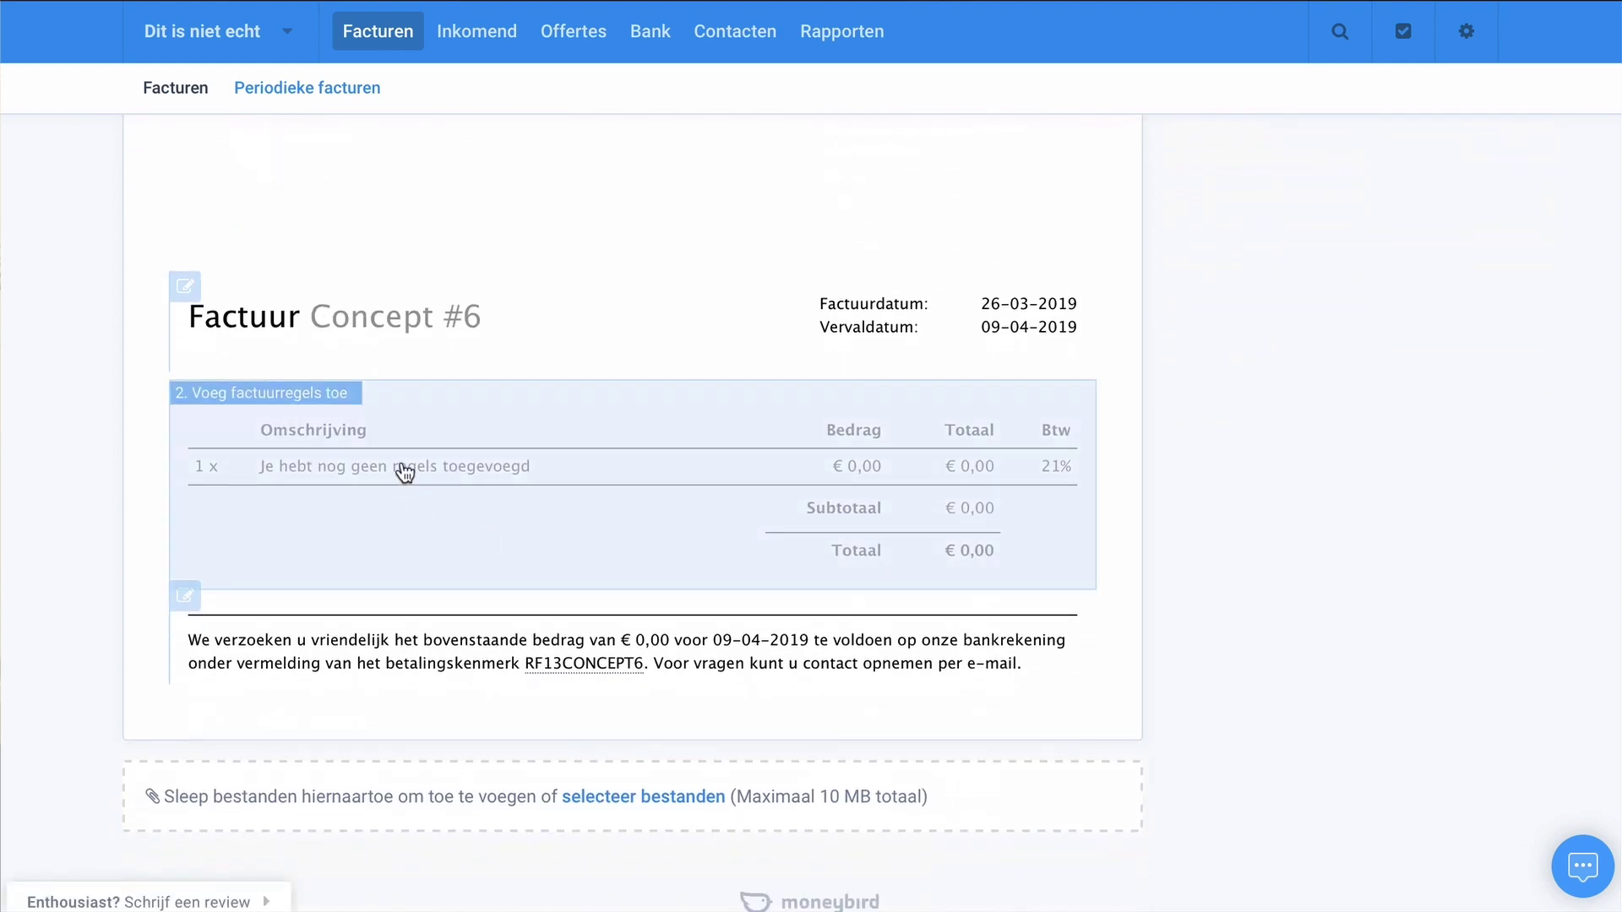
Add a second invoice line described as 'Product A'.
click(404, 473)
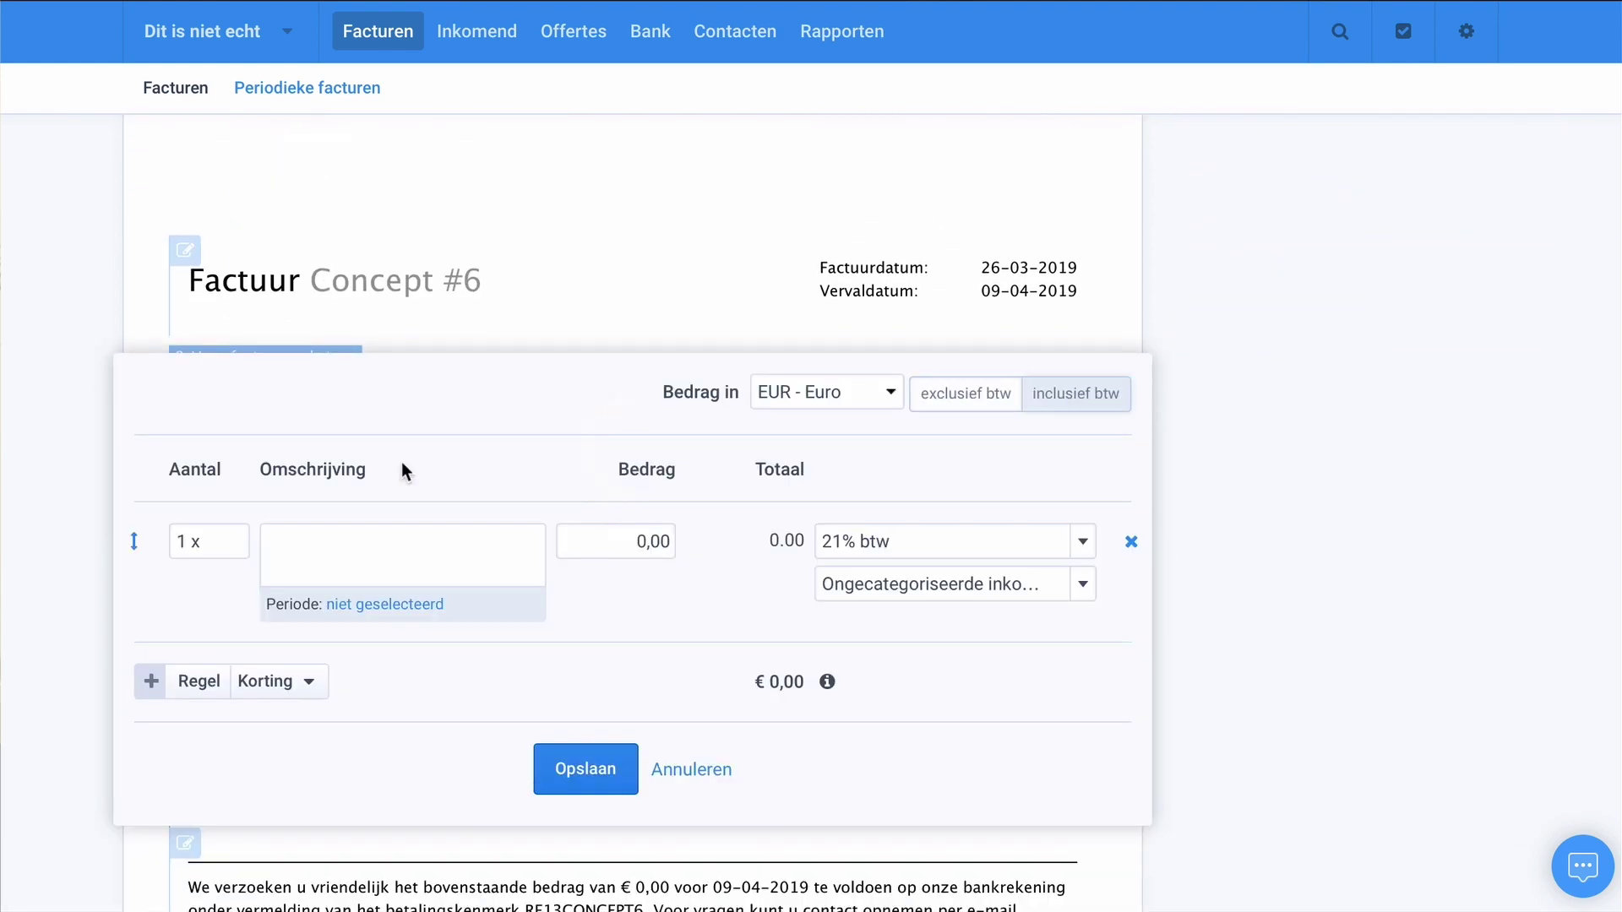
click(203, 693)
click(322, 688)
text(Pr)
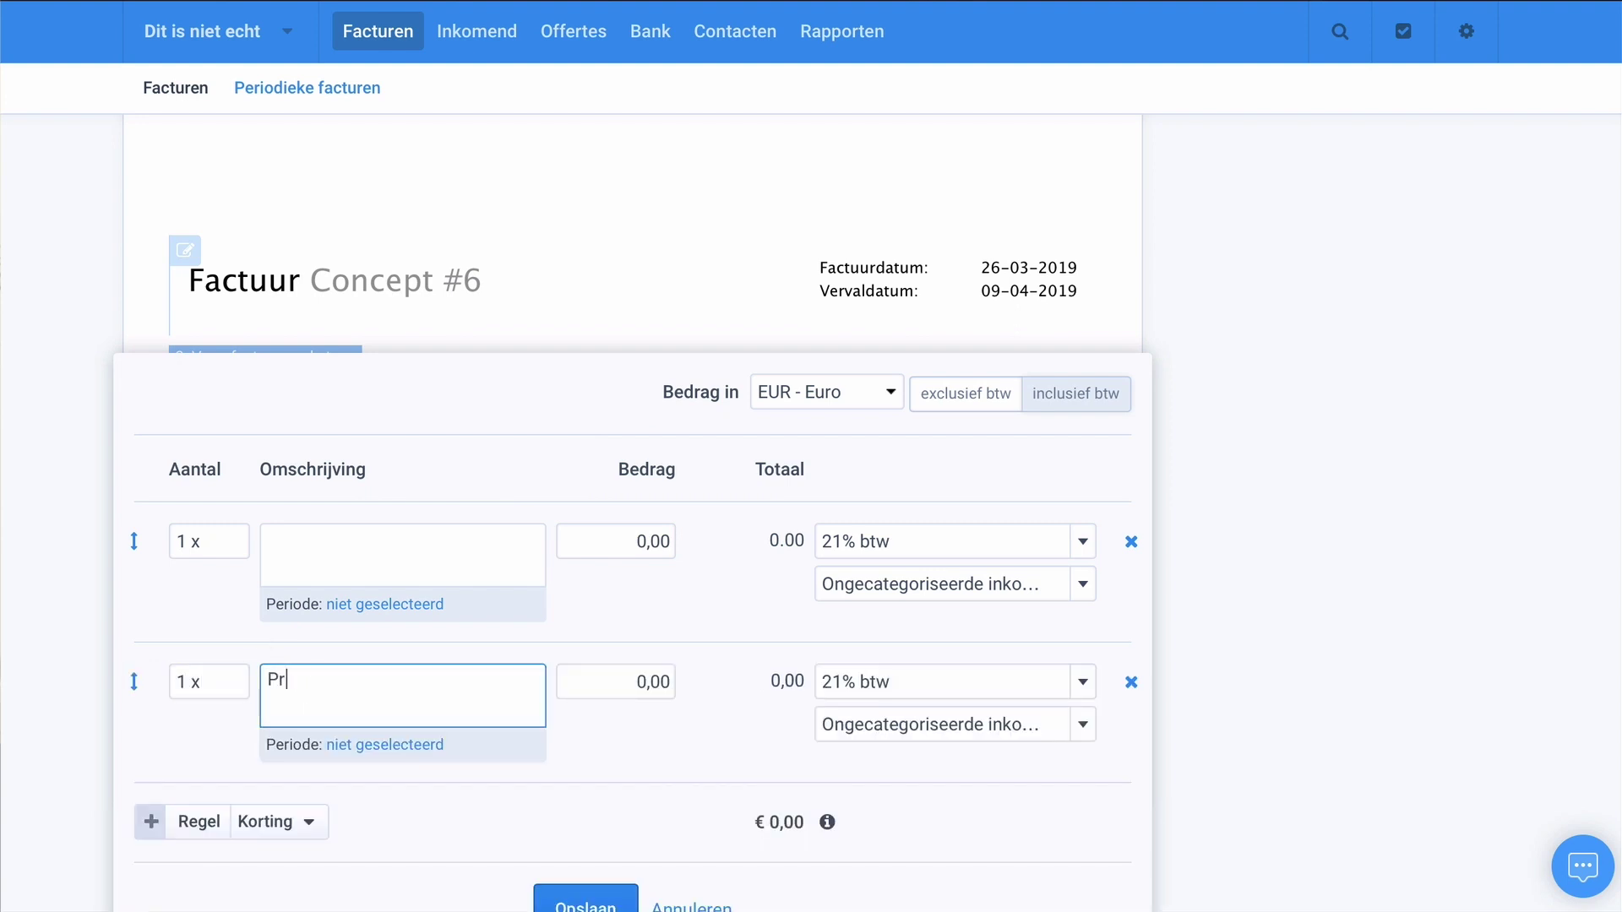
key(BackSpace)
text(o)
key(BackSpace)
text(roduct A)
Fill the first line as Product B, quantity 12 at a price of 10.
click(335, 580)
text(Produ)
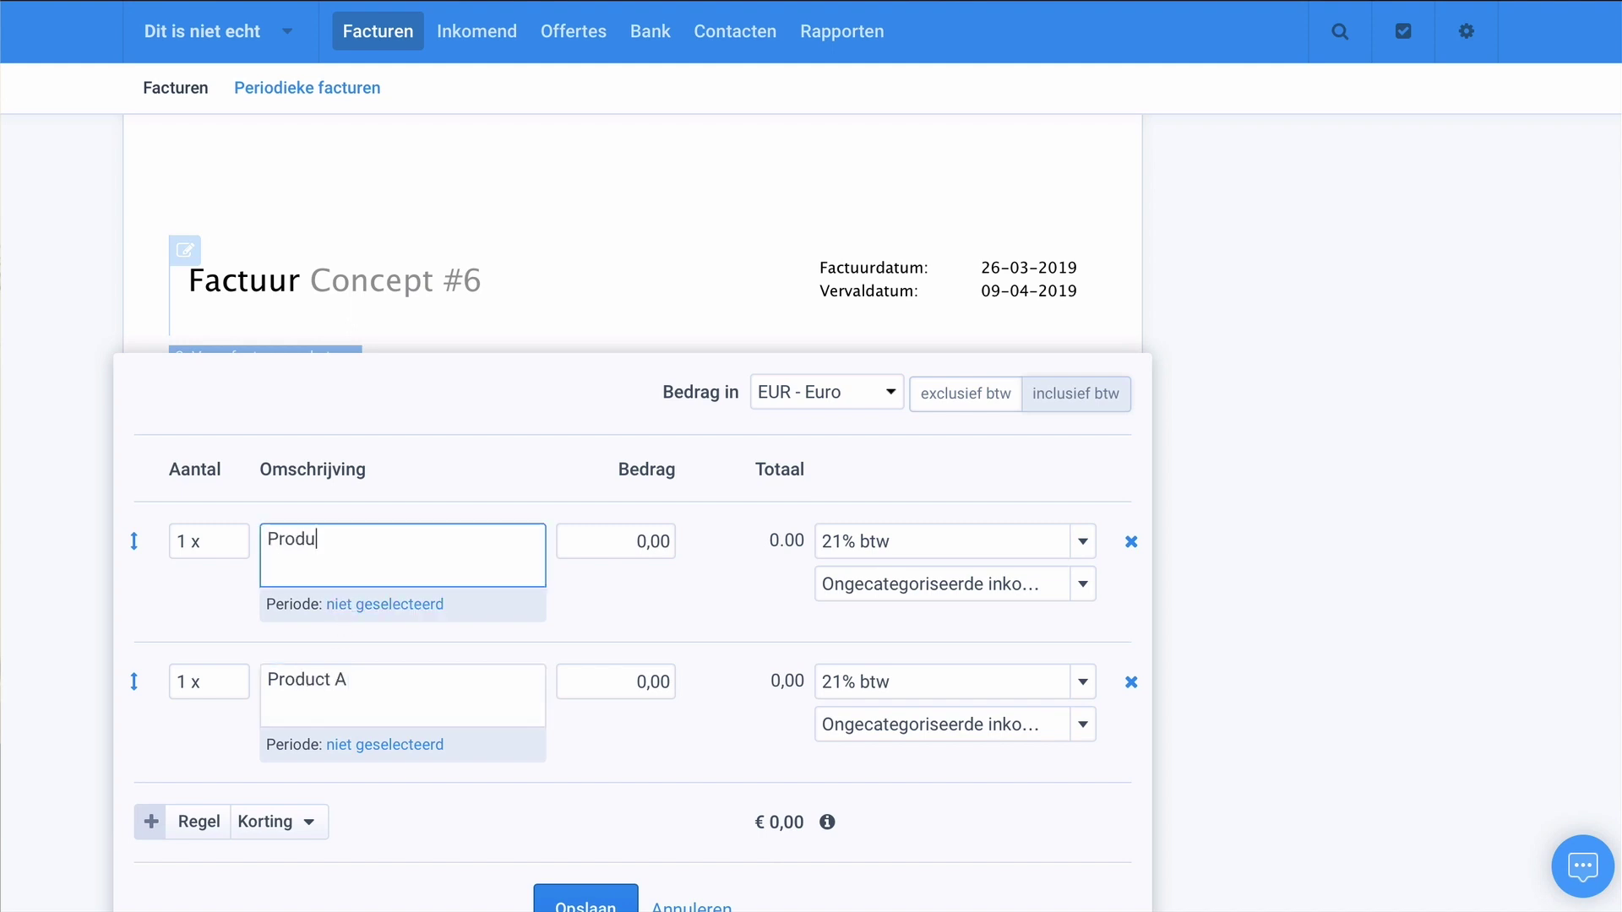
text(ct B)
click(188, 540)
key(BackSpace)
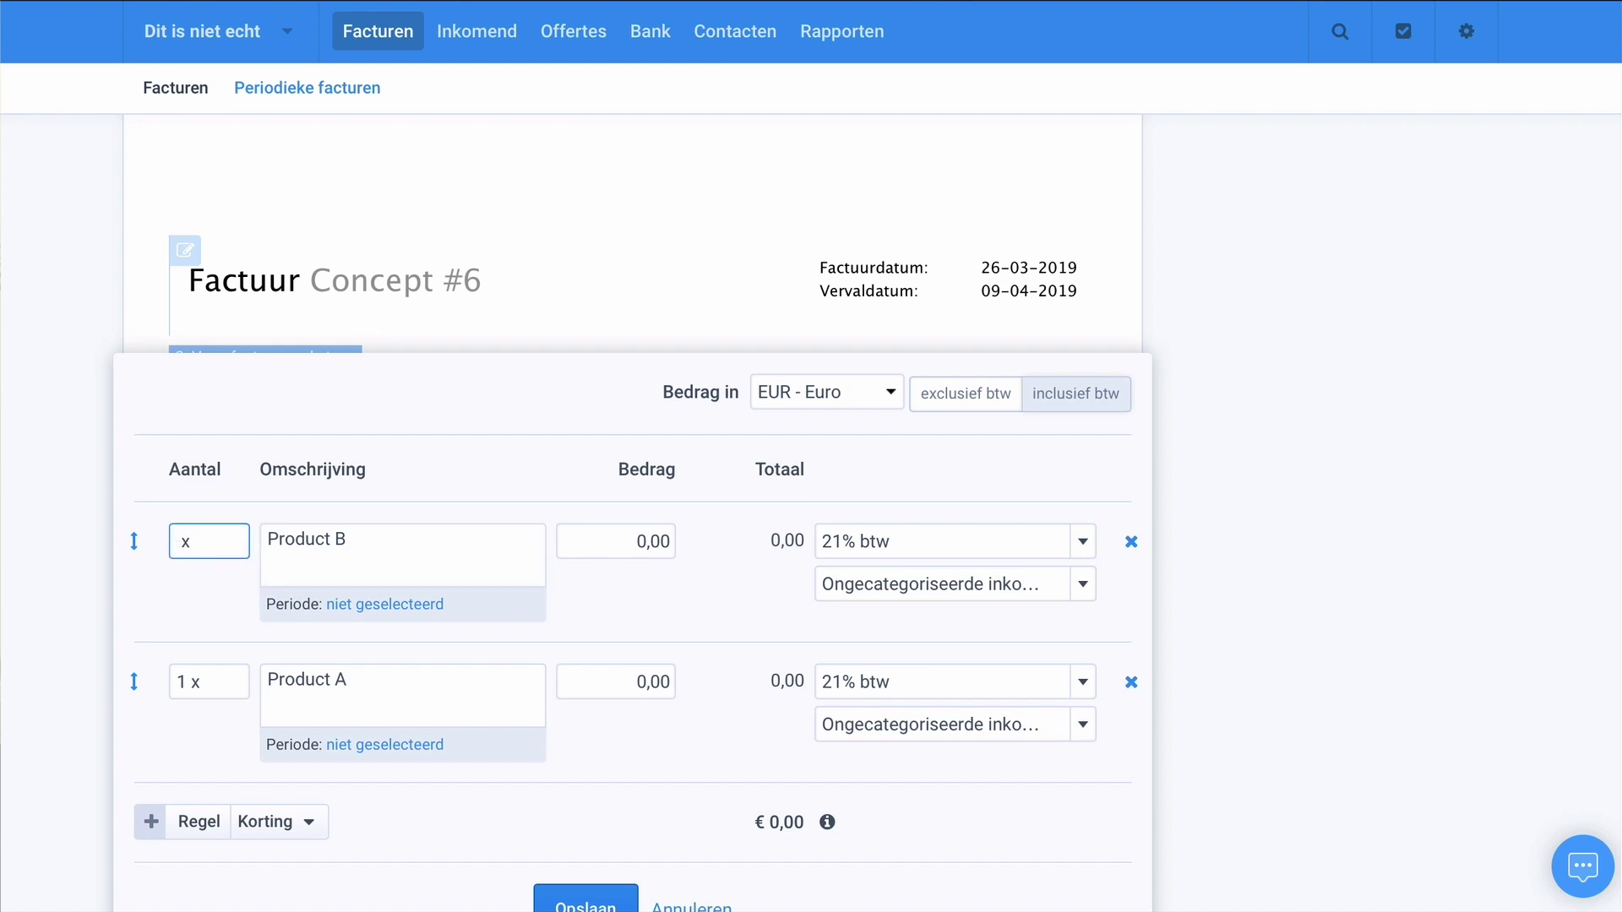
text(12)
click(654, 544)
text(10)
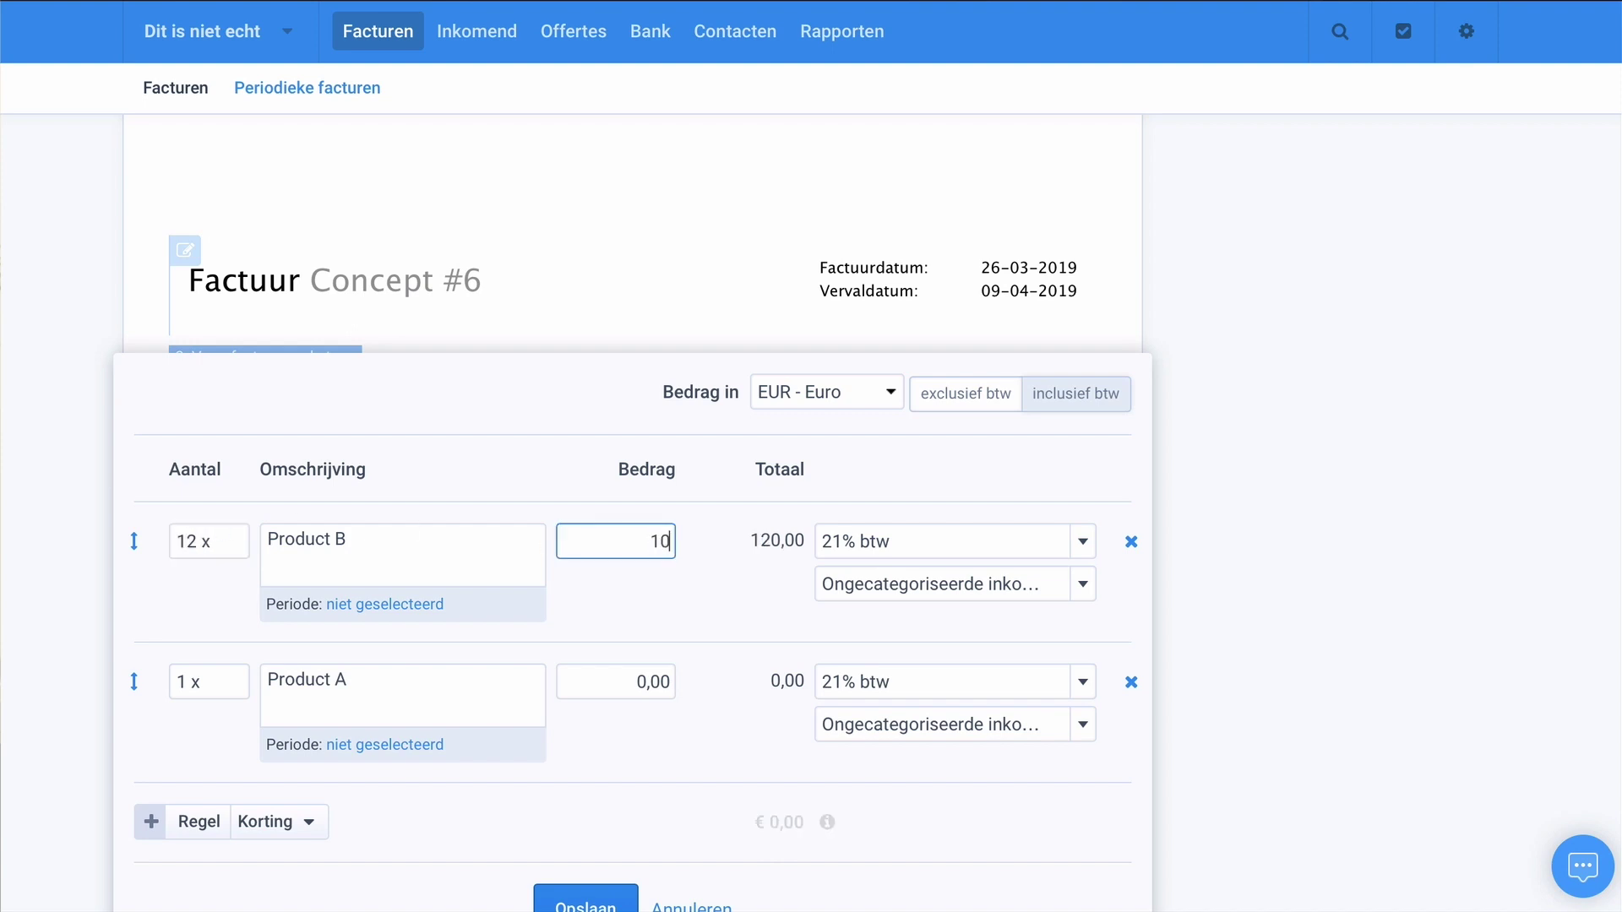
Give the Product A line a price of 20 and 9% btw.
click(644, 676)
text(20)
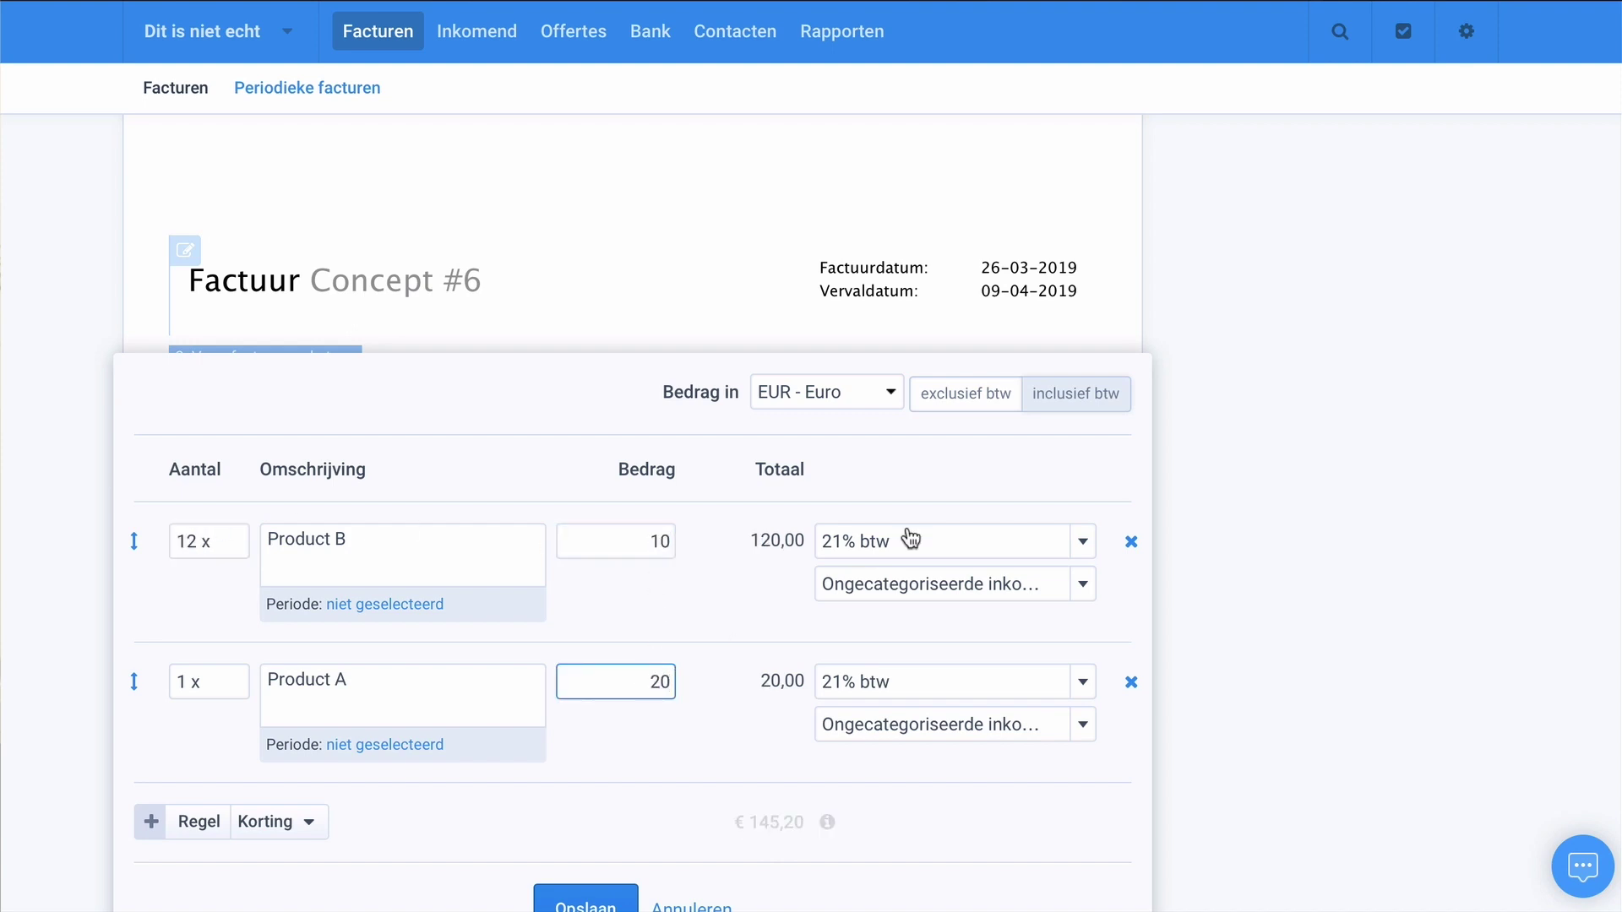
click(888, 693)
click(874, 493)
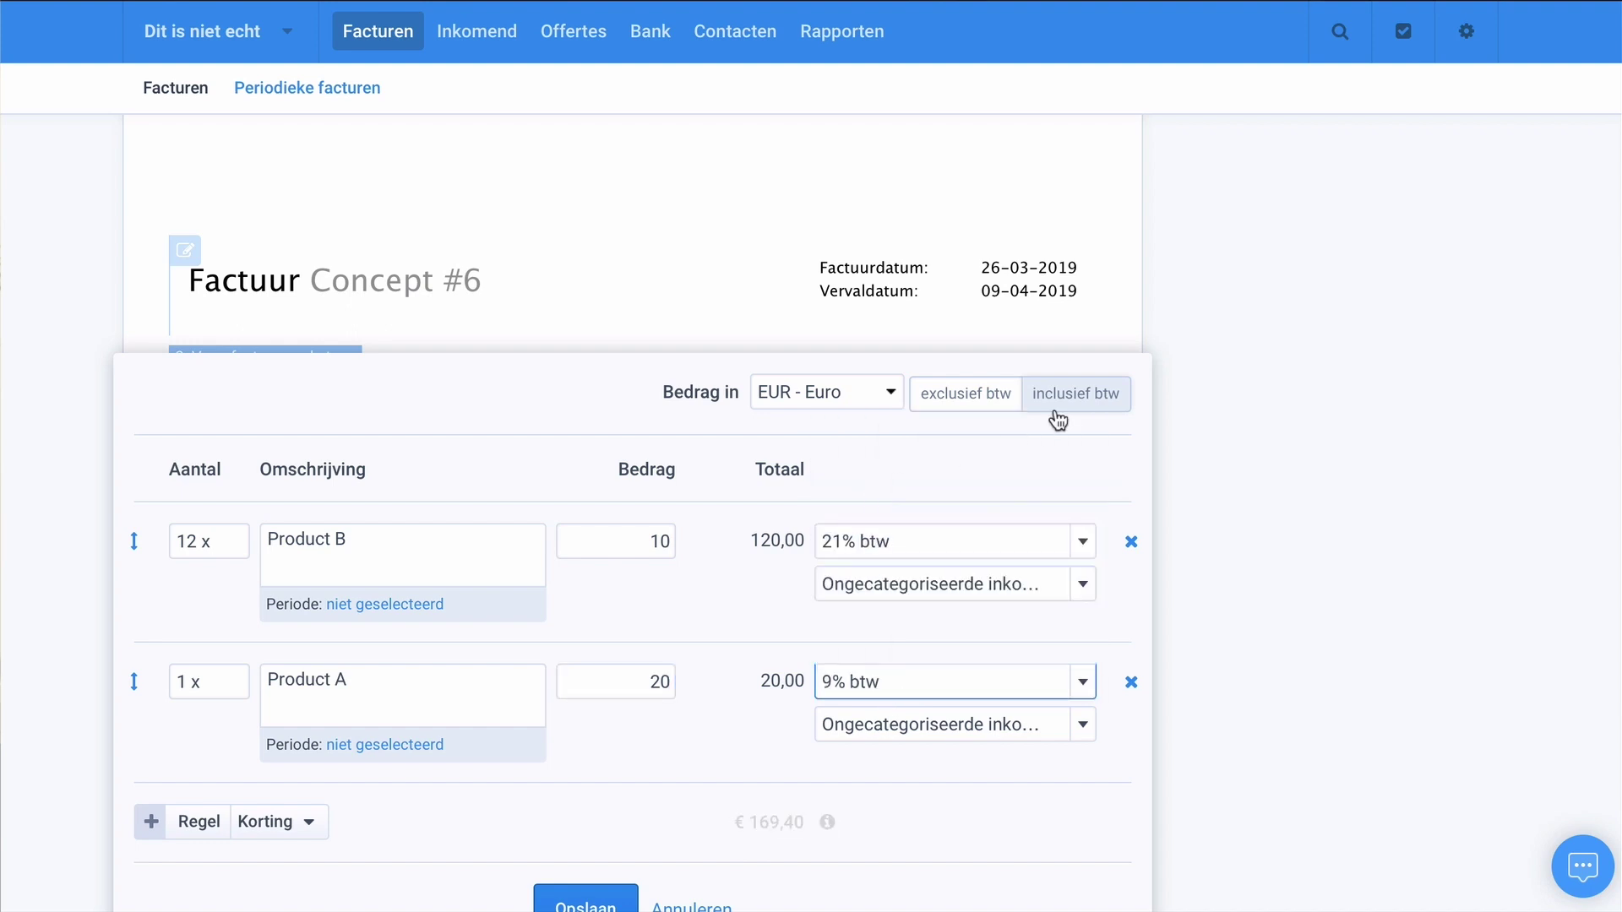
click(1006, 408)
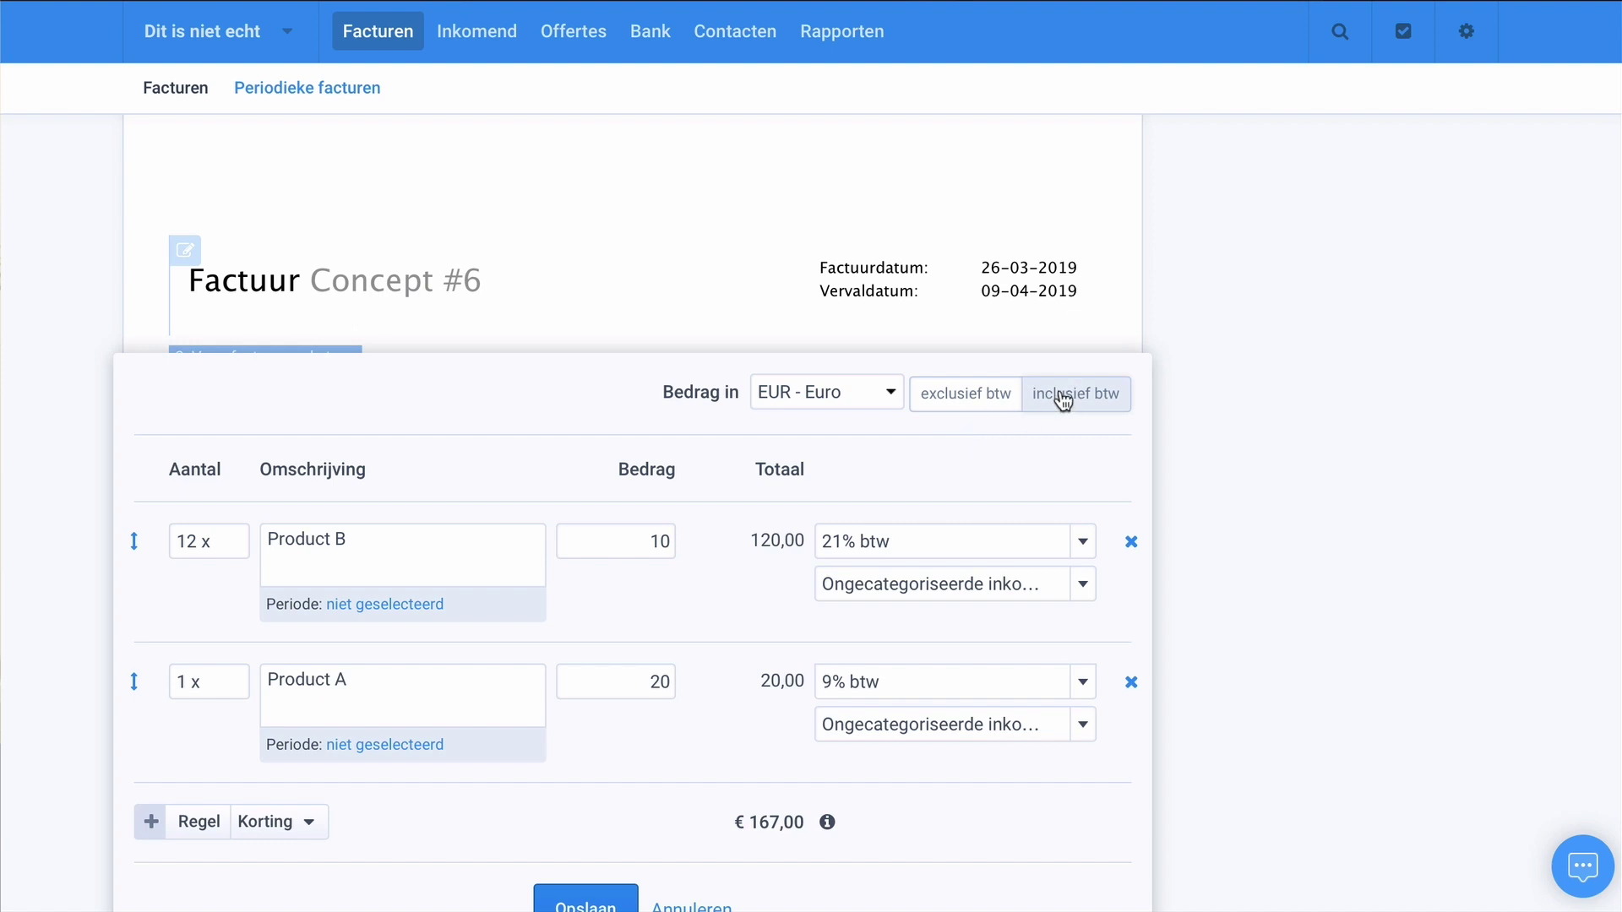
Switch the invoice line prices to exclusief btw.
click(824, 824)
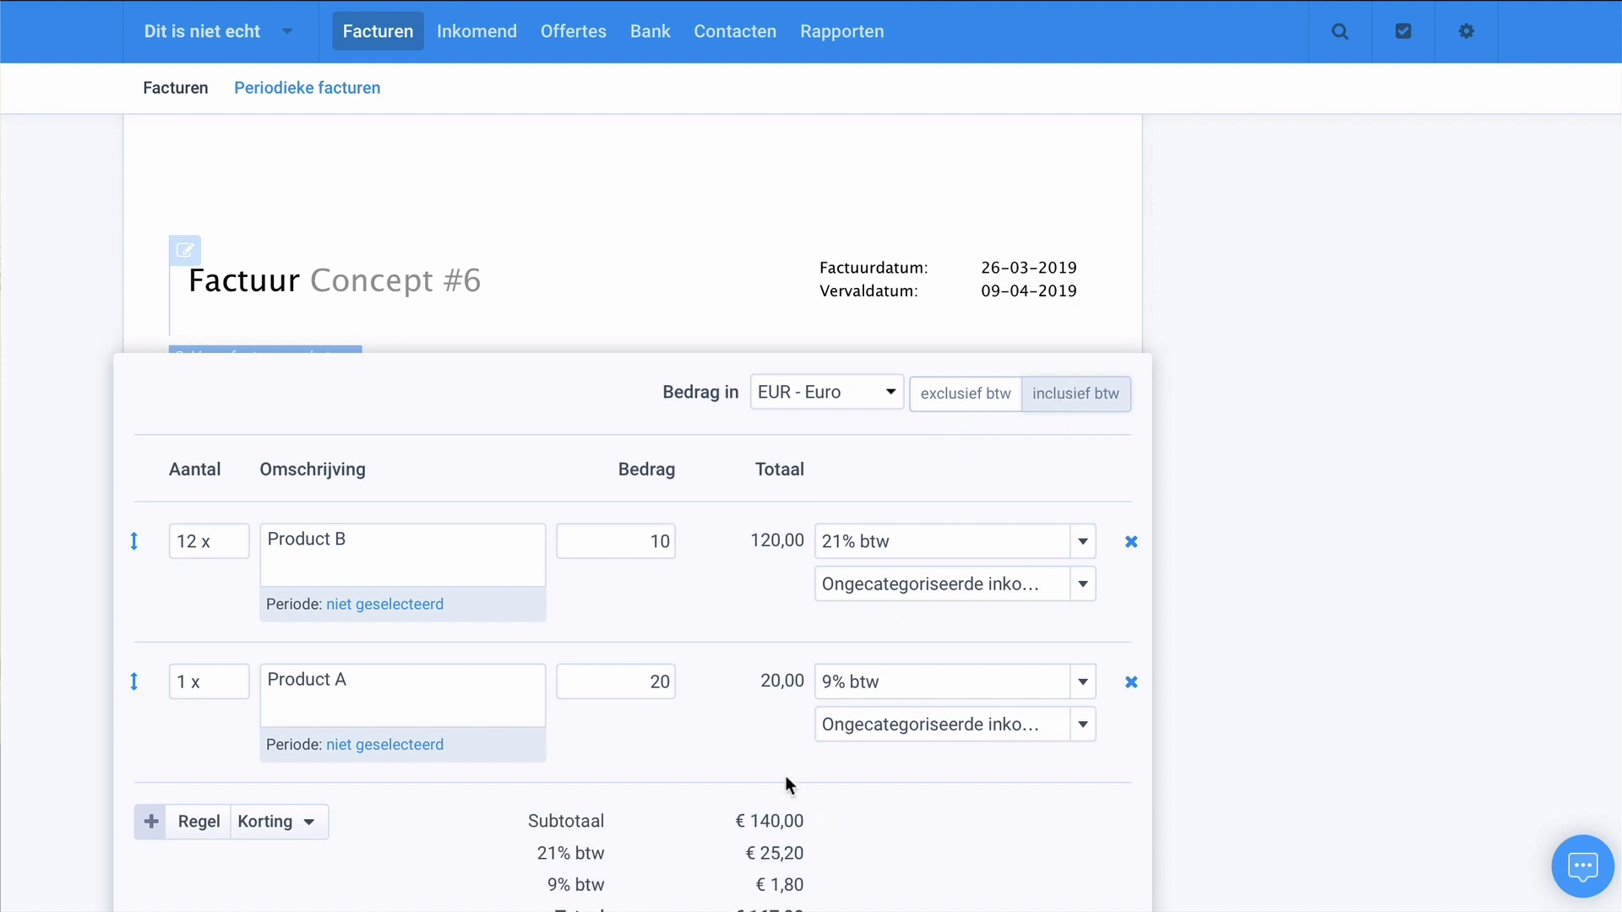
scroll(718, 743, down, 2)
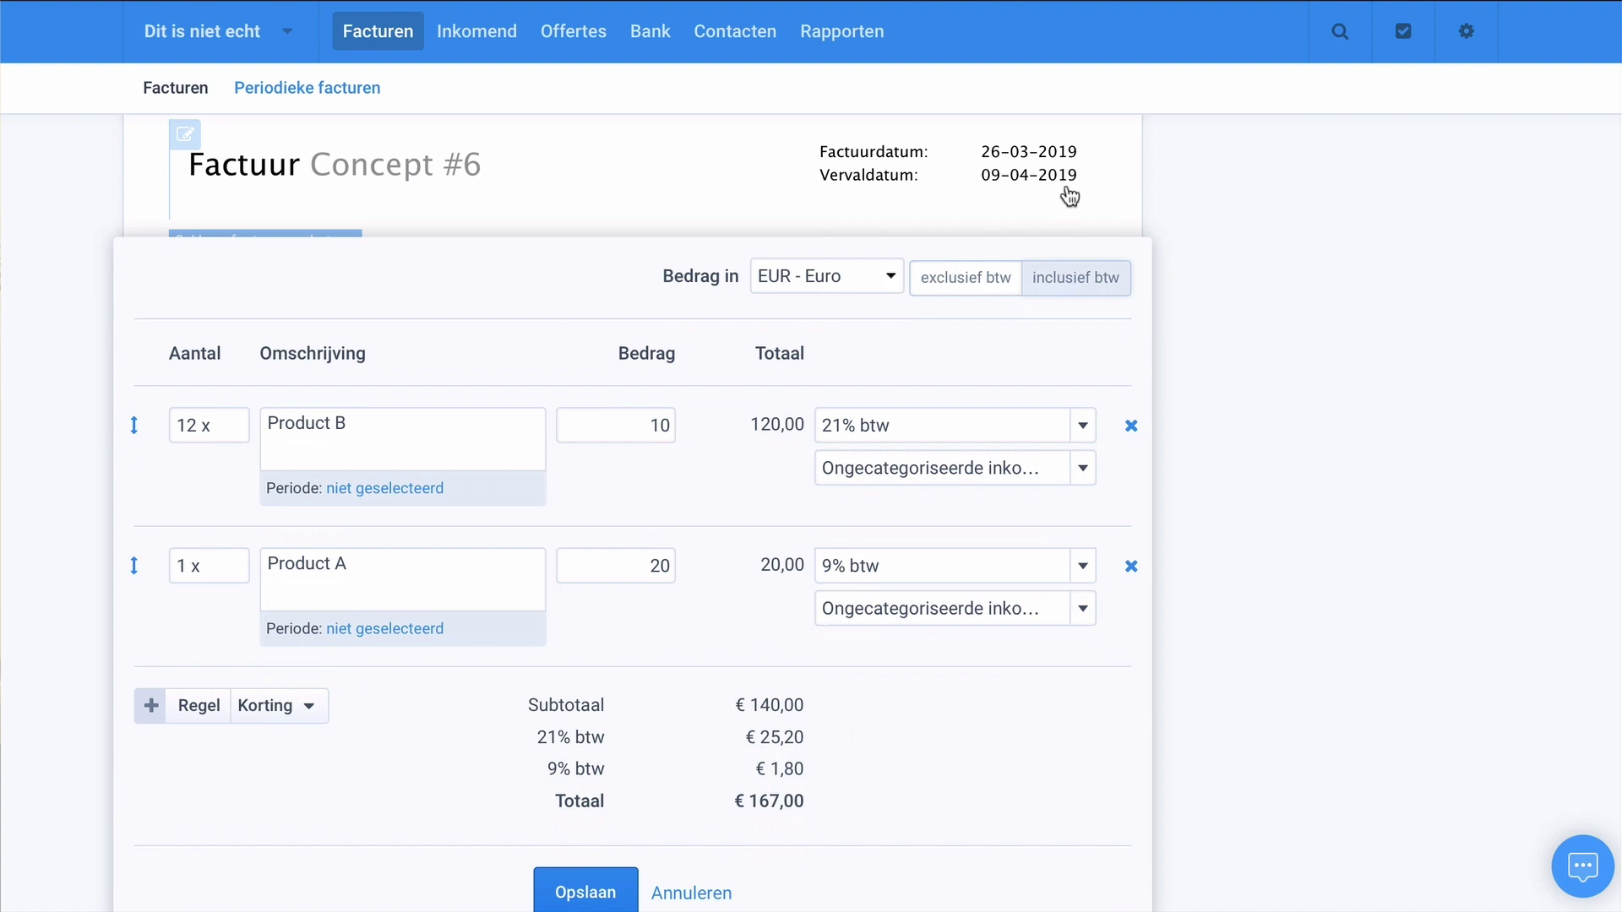
click(1071, 292)
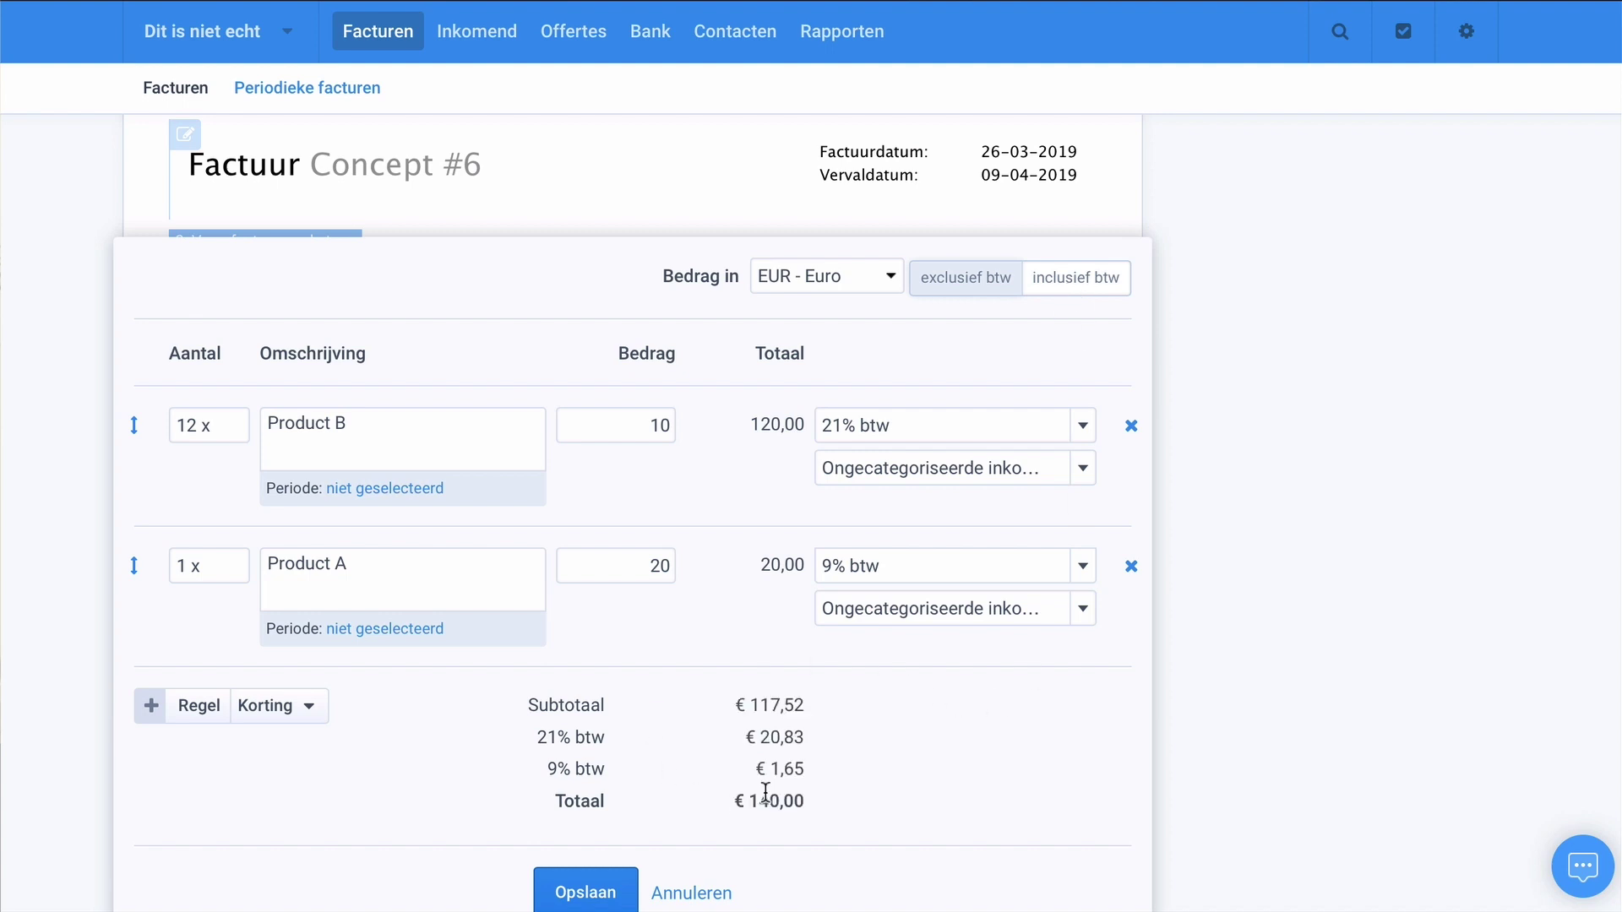
Add a 10% korting over the total amount and save the invoice lines.
click(270, 718)
click(230, 826)
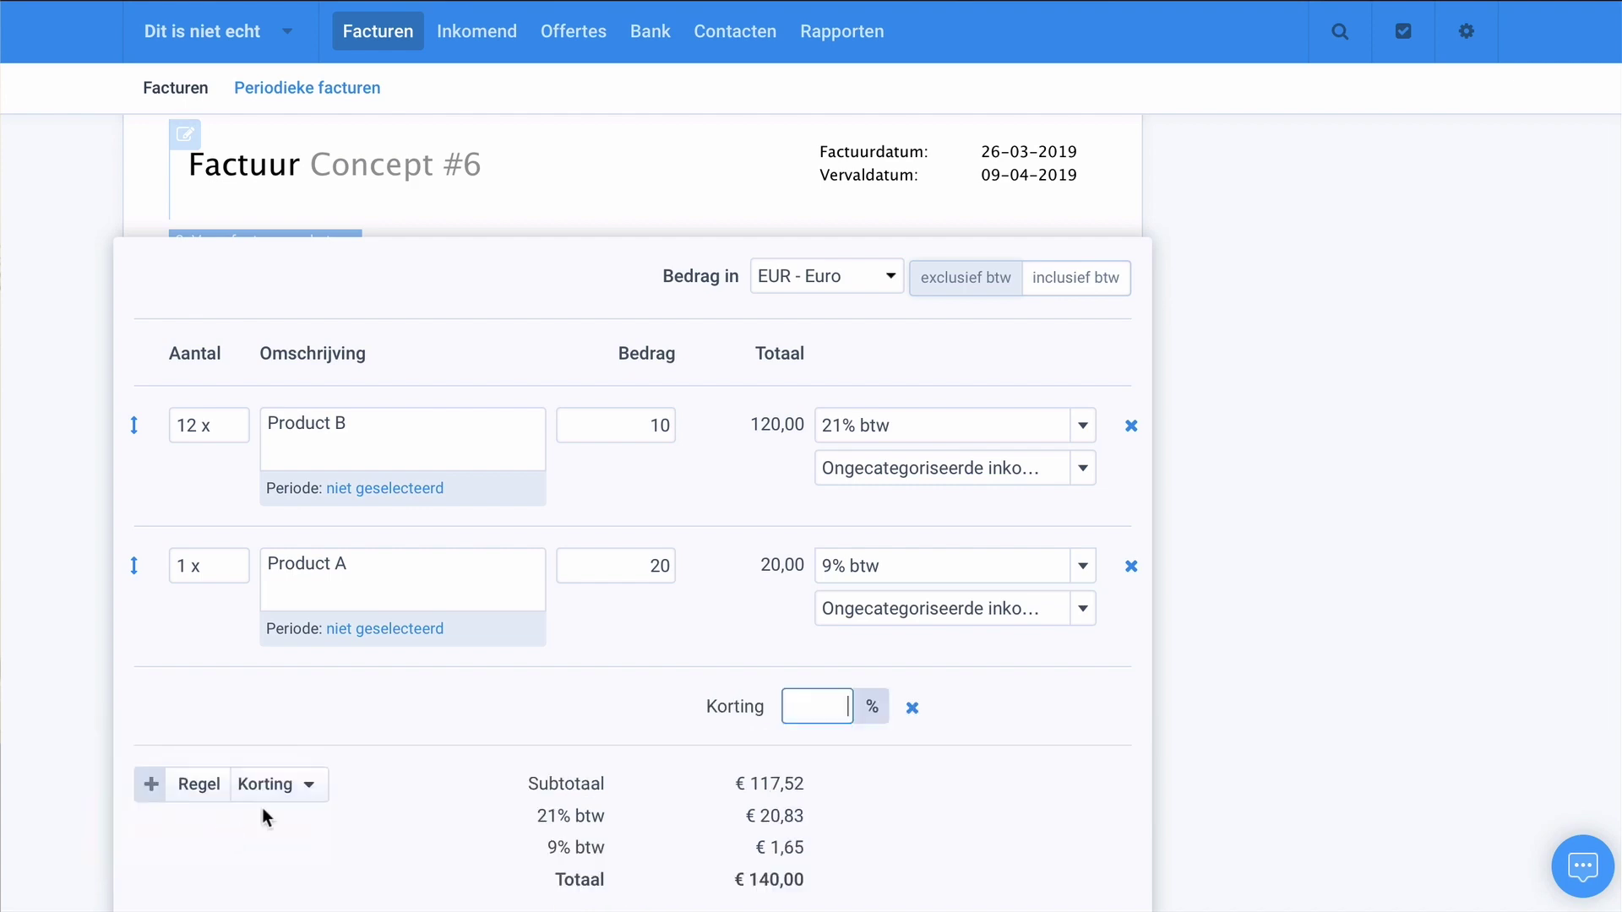
text(10)
scroll(1010, 726, down, 5)
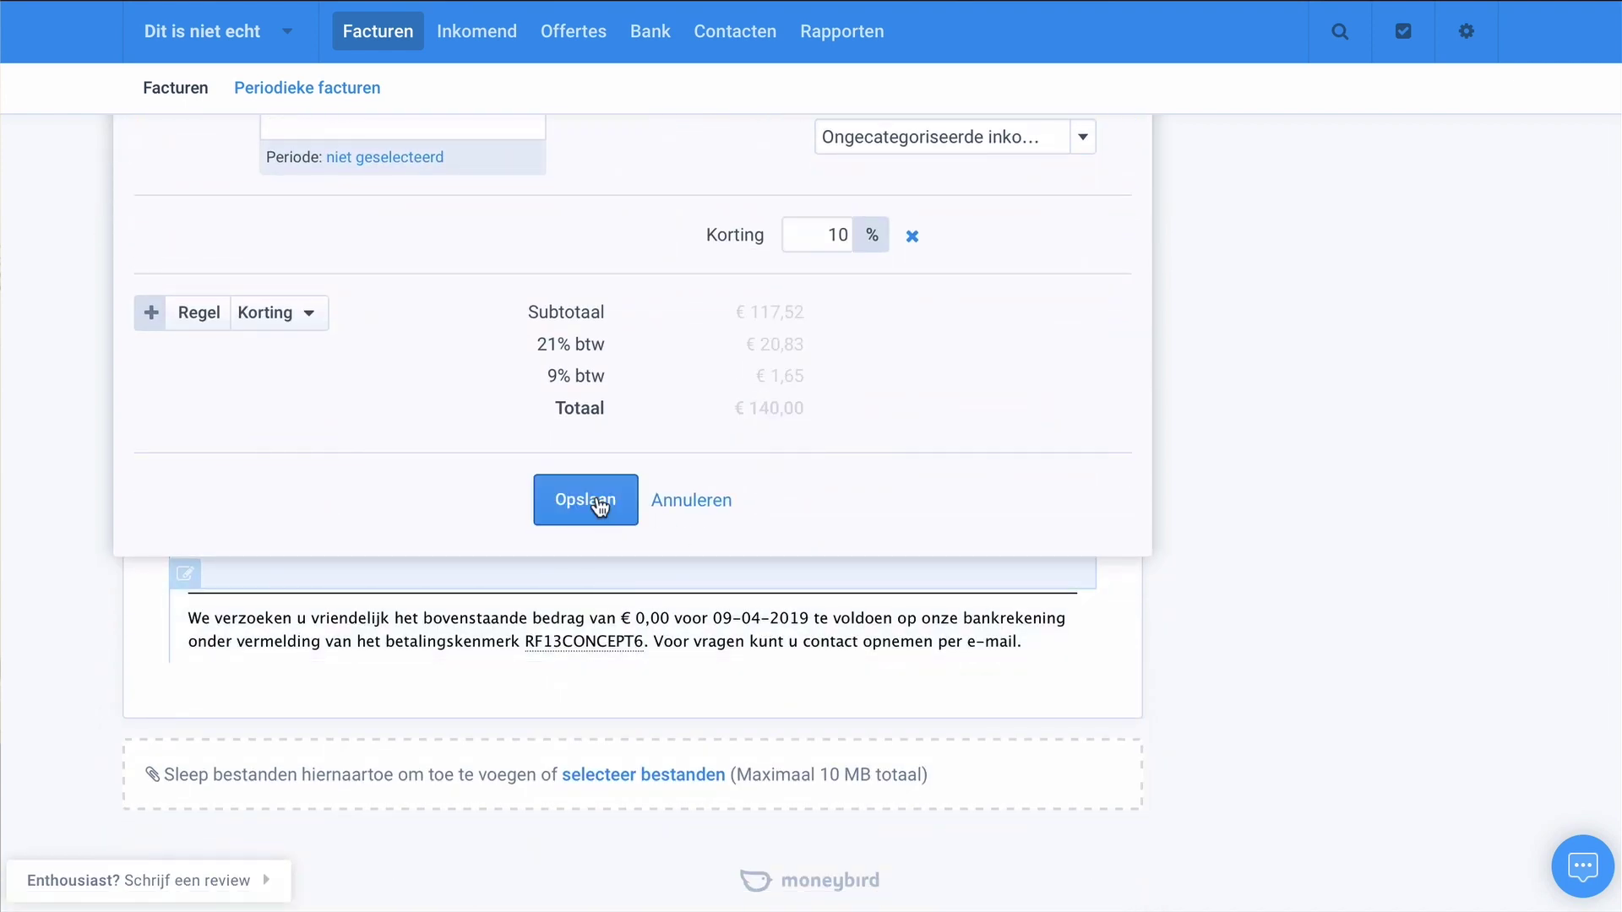
click(599, 503)
scroll(638, 406, down, 1)
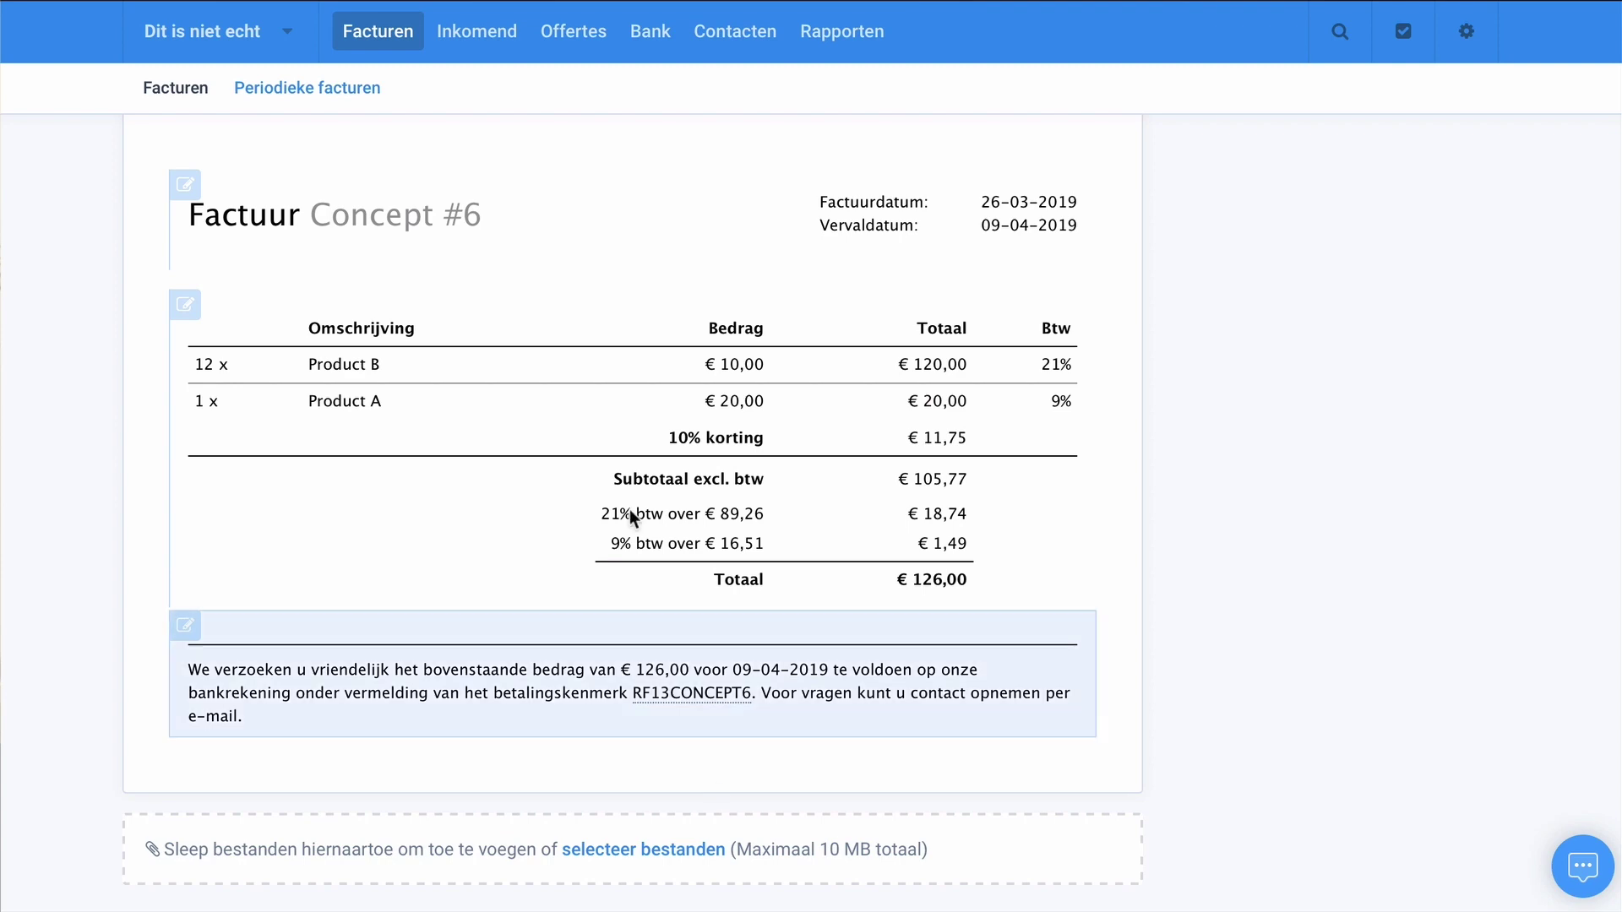
scroll(630, 518, up, 3)
scroll(535, 261, up, 4)
Open the contact and invoice details form and close it without changes.
click(316, 540)
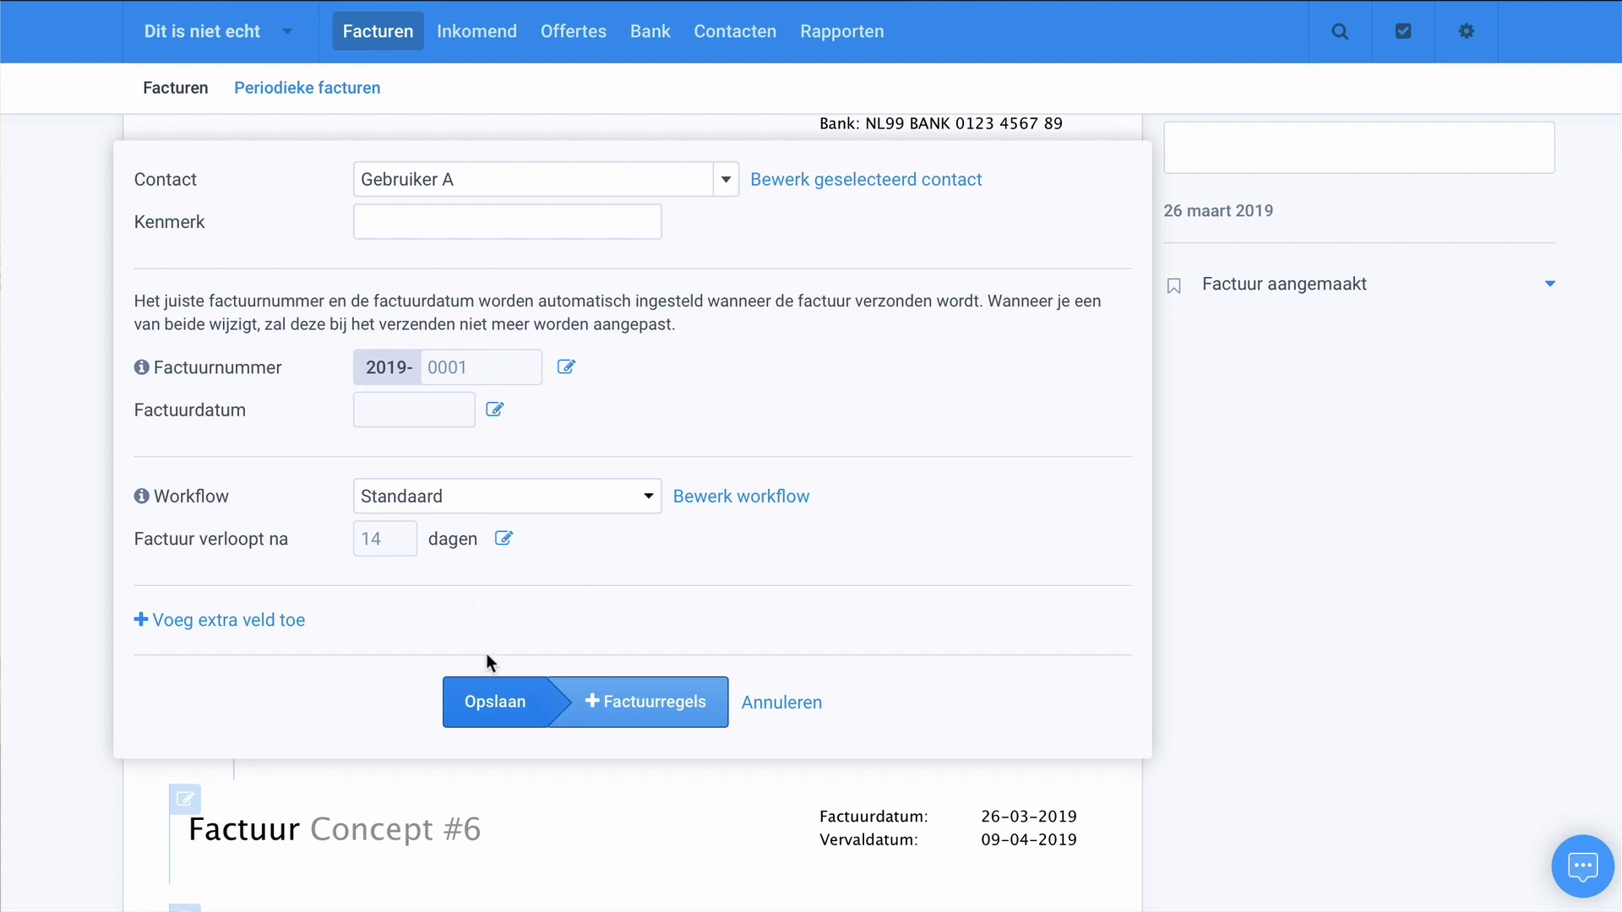
key(Escape)
scroll(595, 422, down, 5)
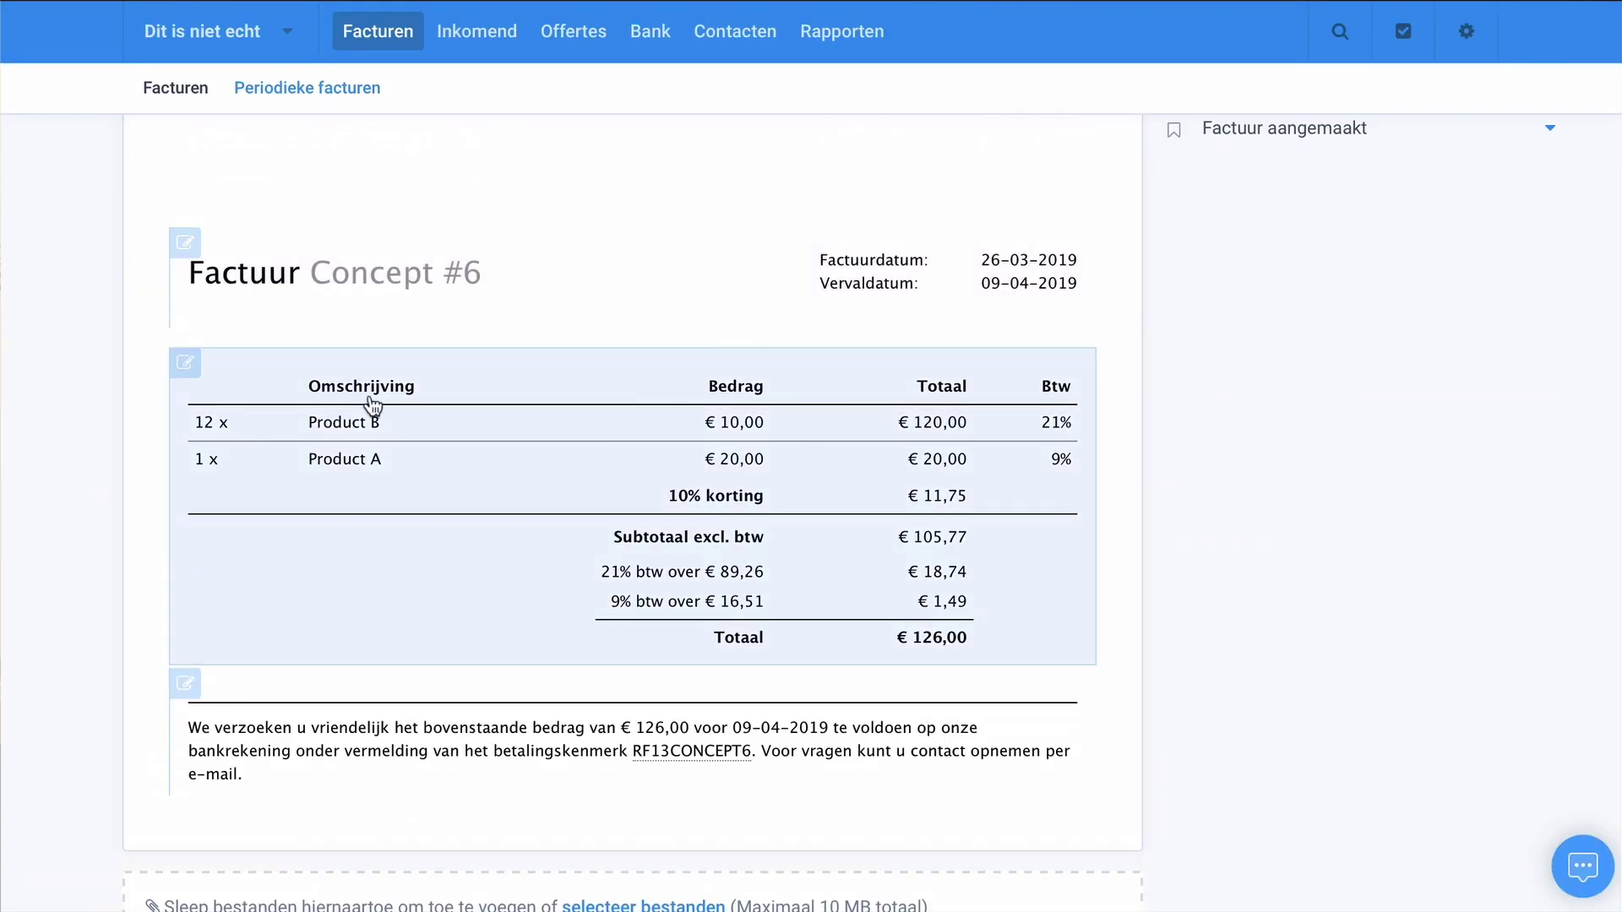
scroll(372, 407, up, 5)
scroll(401, 103, up, 2)
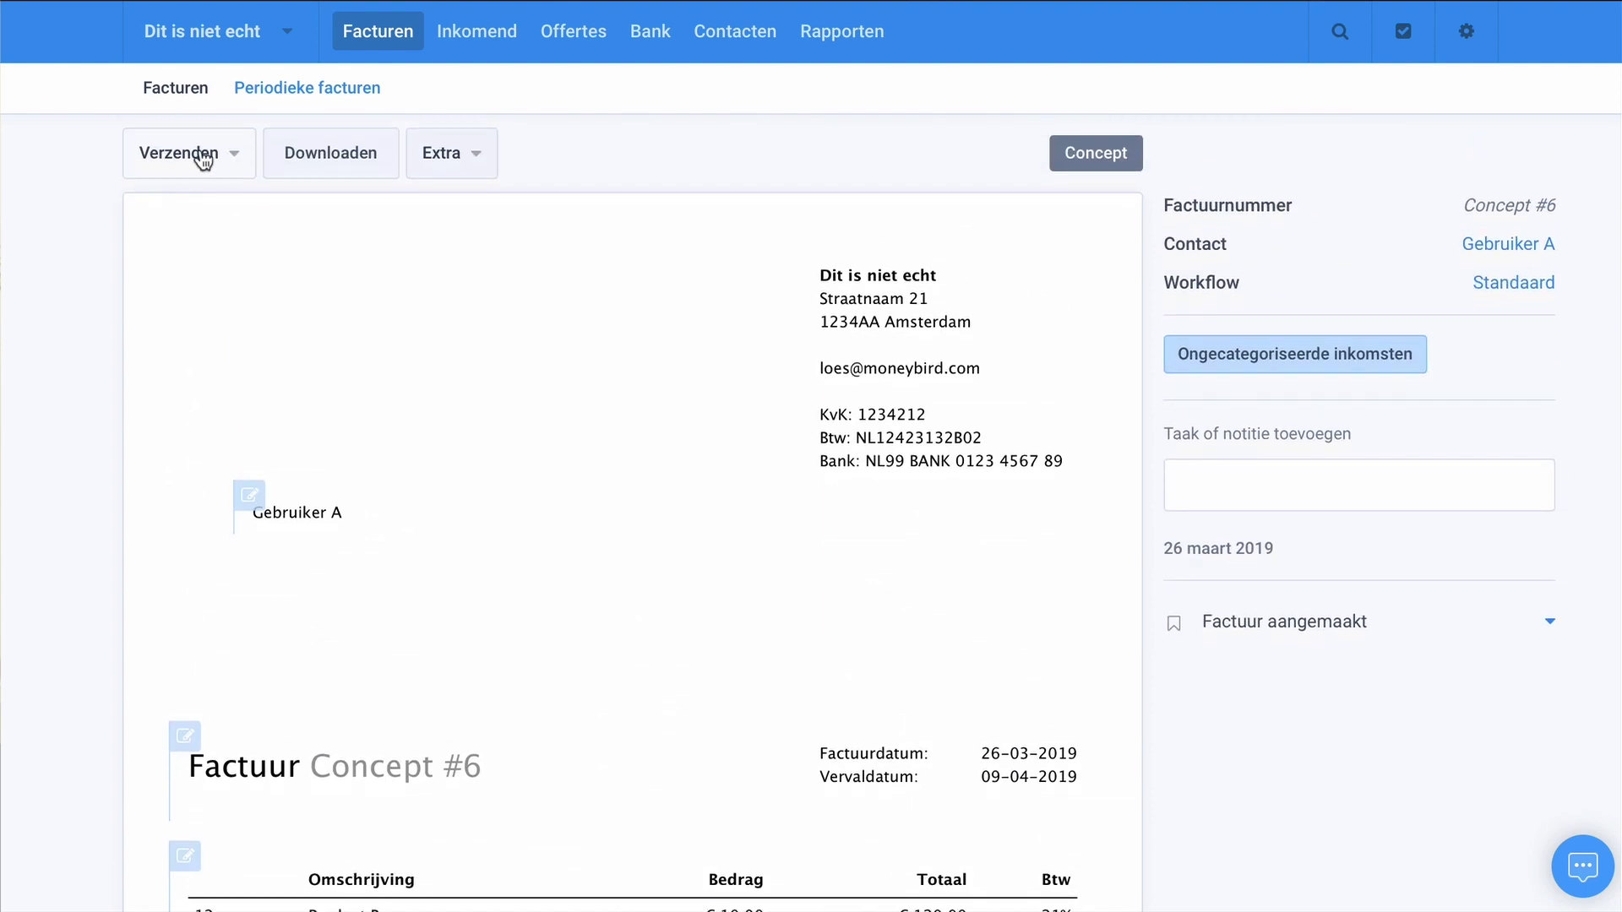
Send the invoice using the 'Factuur handmatig verzenden' option.
click(203, 160)
click(228, 213)
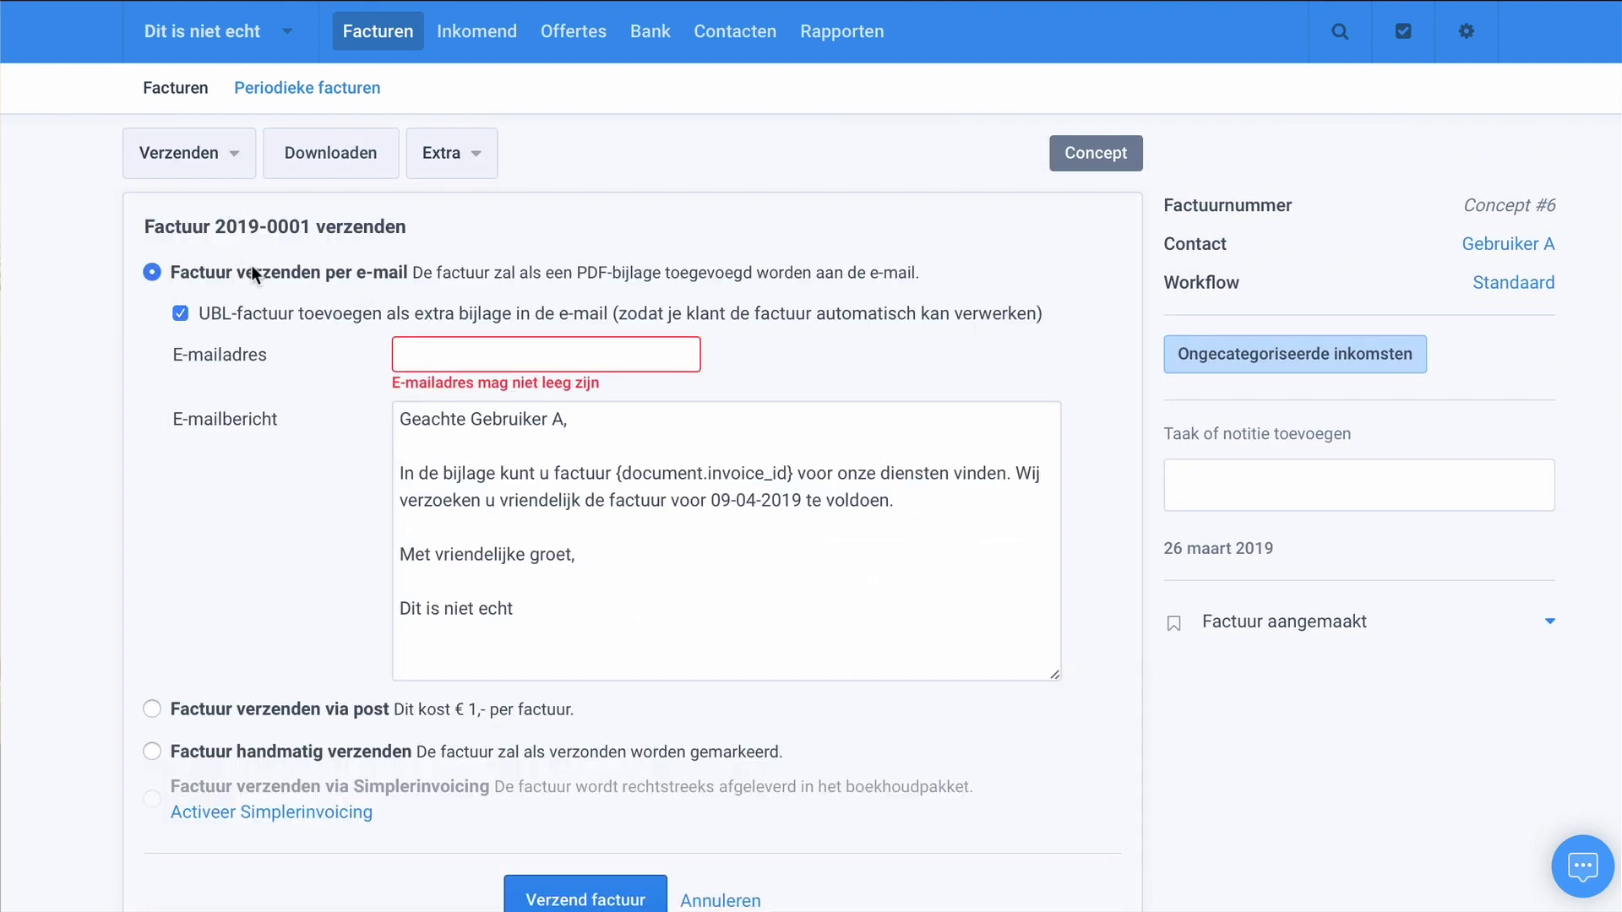
scroll(485, 346, down, 1)
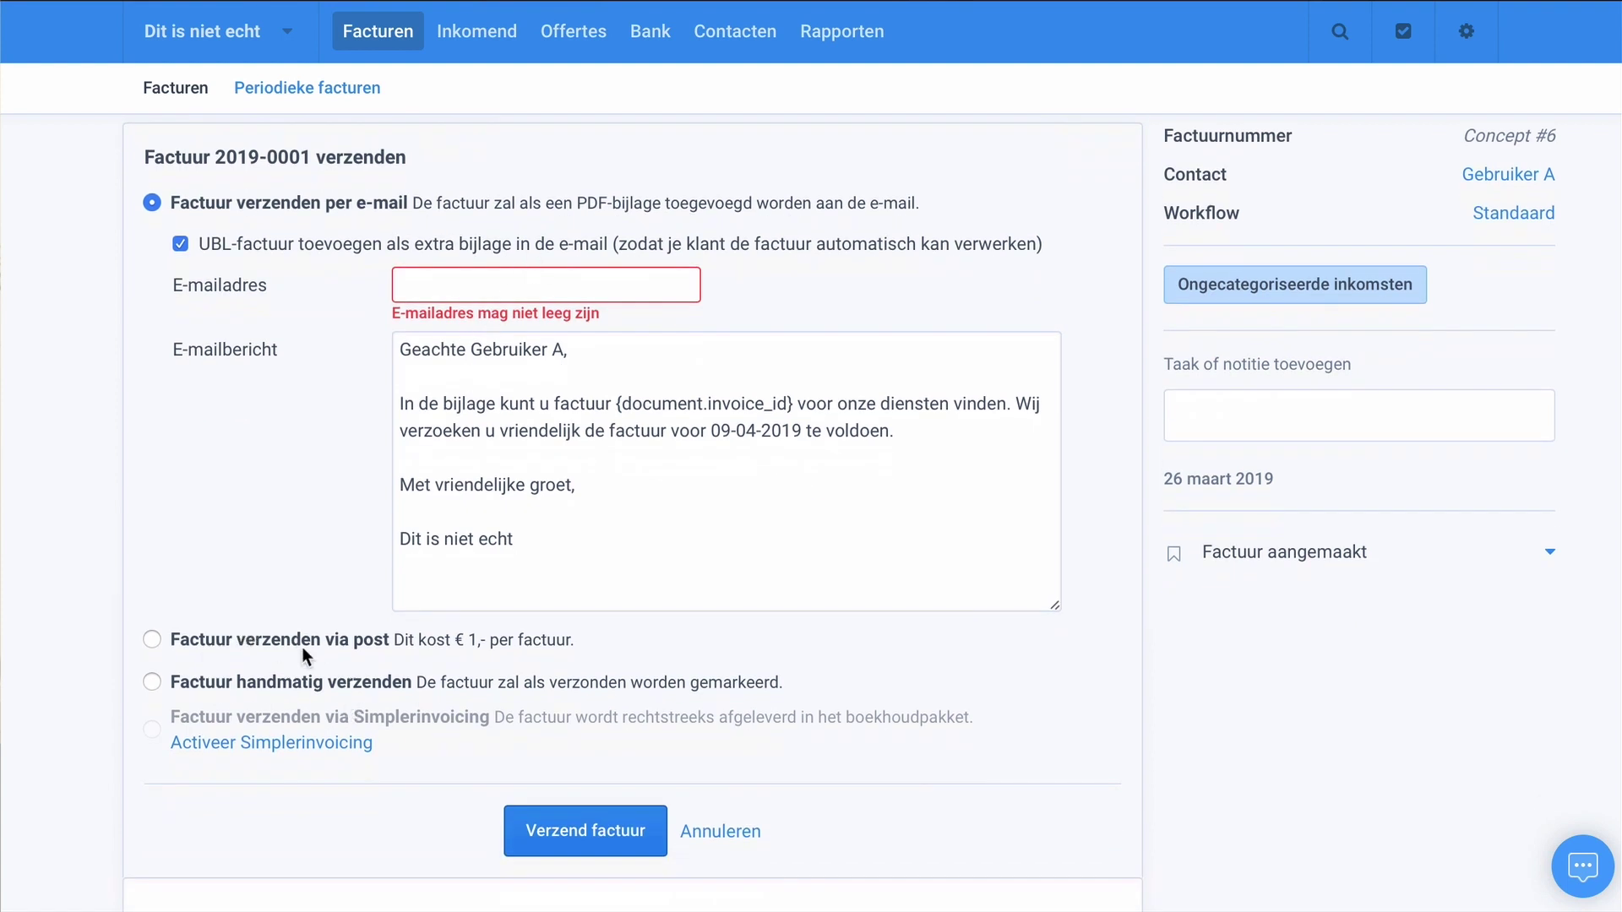
click(152, 682)
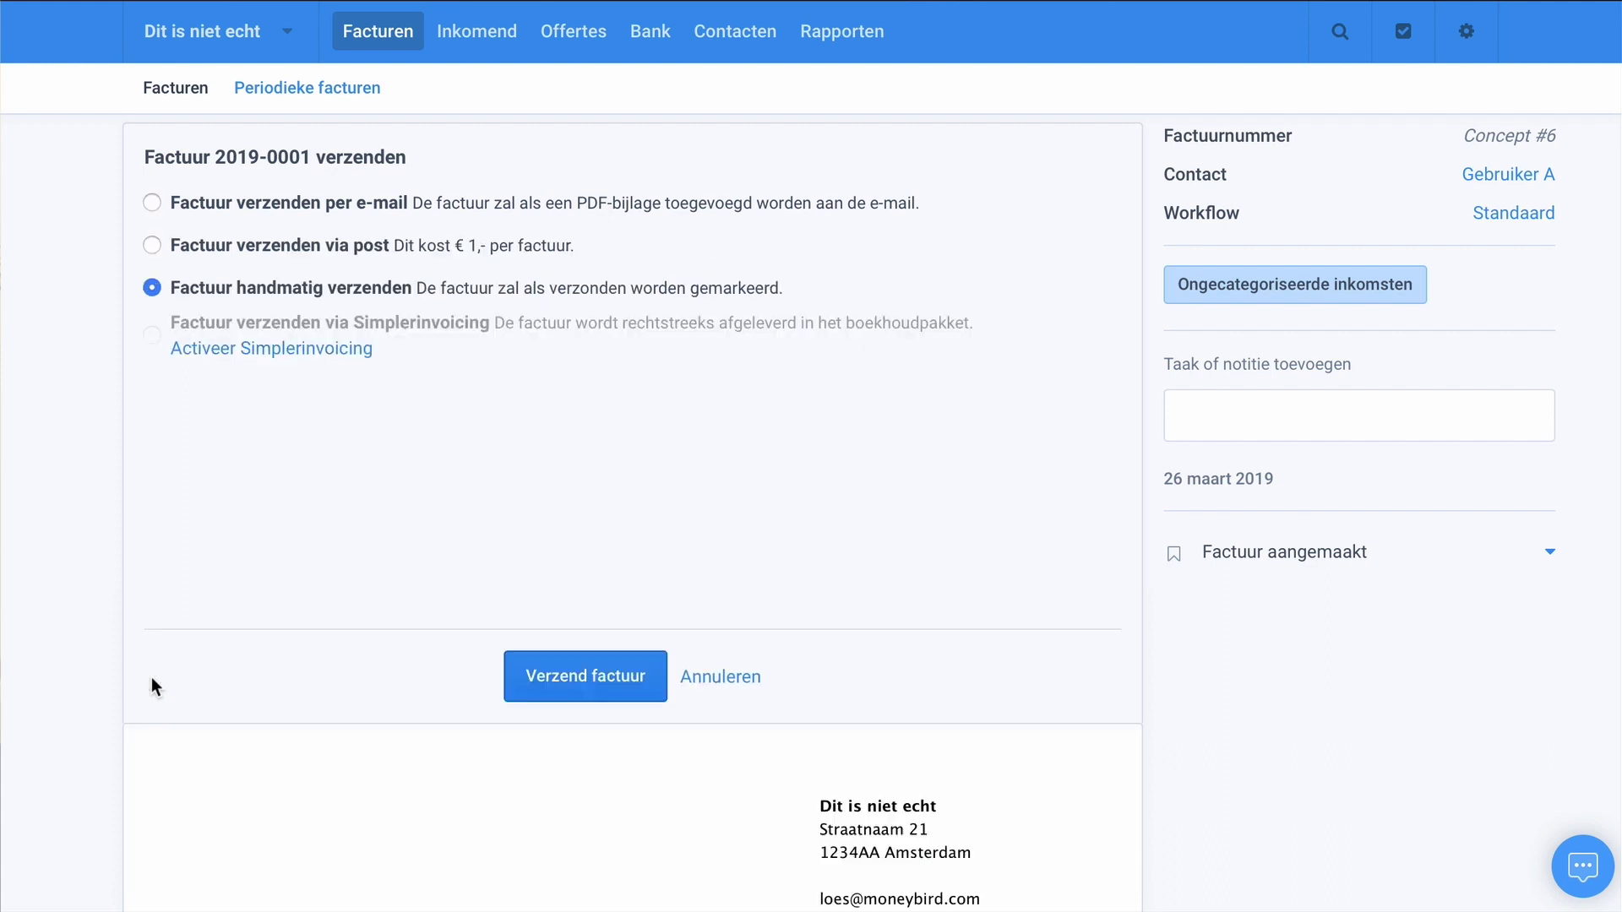
click(591, 679)
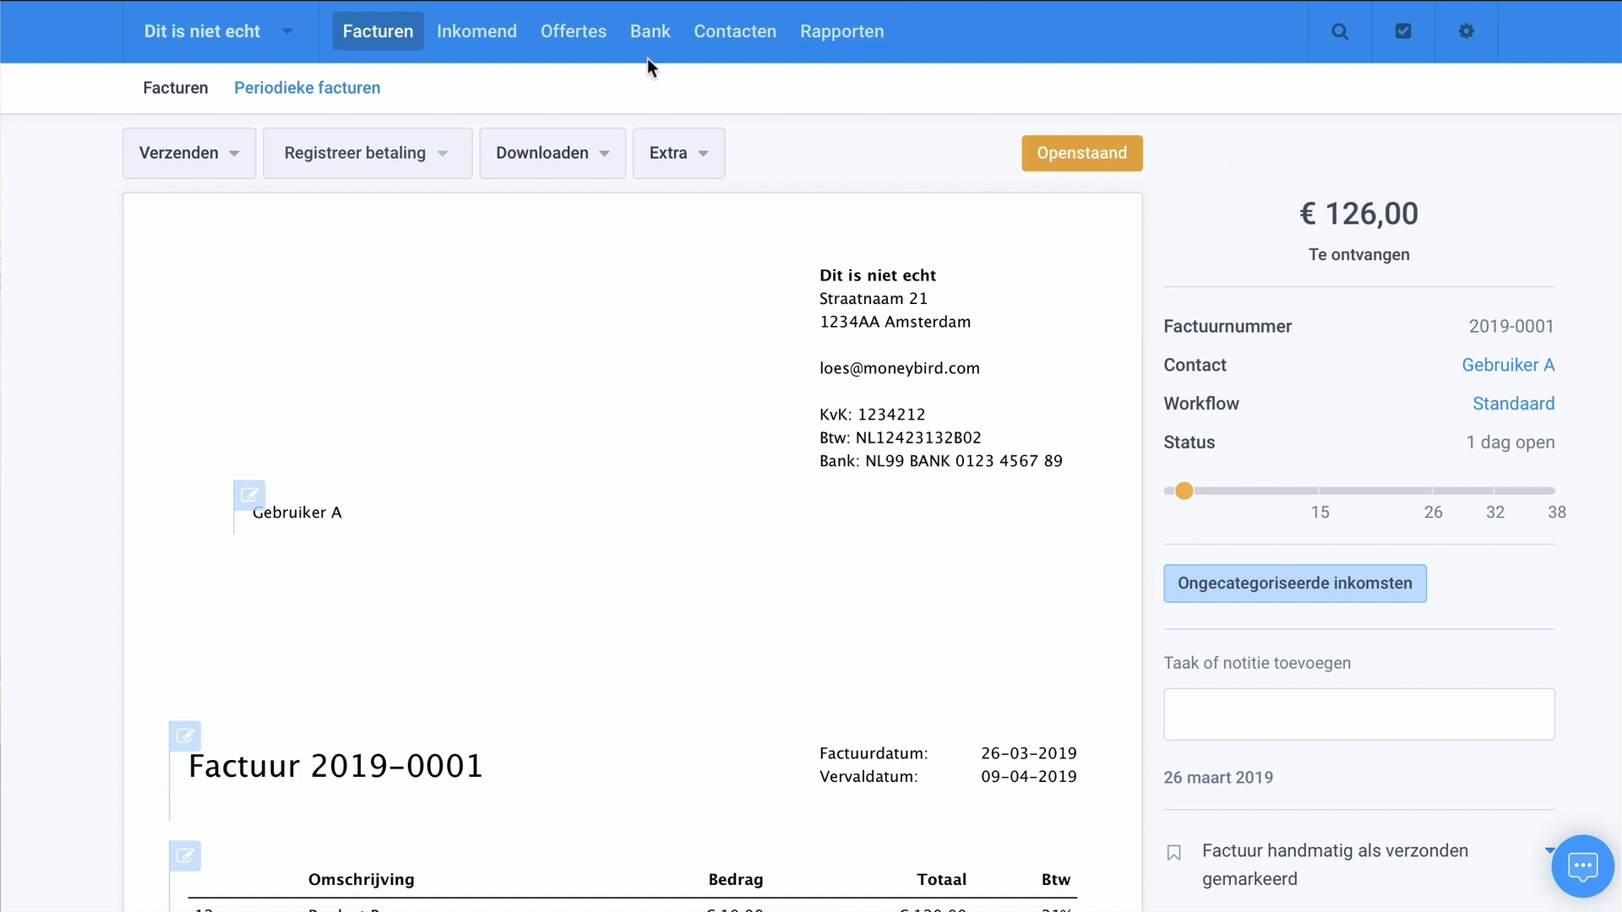
Go to the Facturen list showing 2019-0001 for Gebruiker A at €126,00, Openstaand.
click(392, 39)
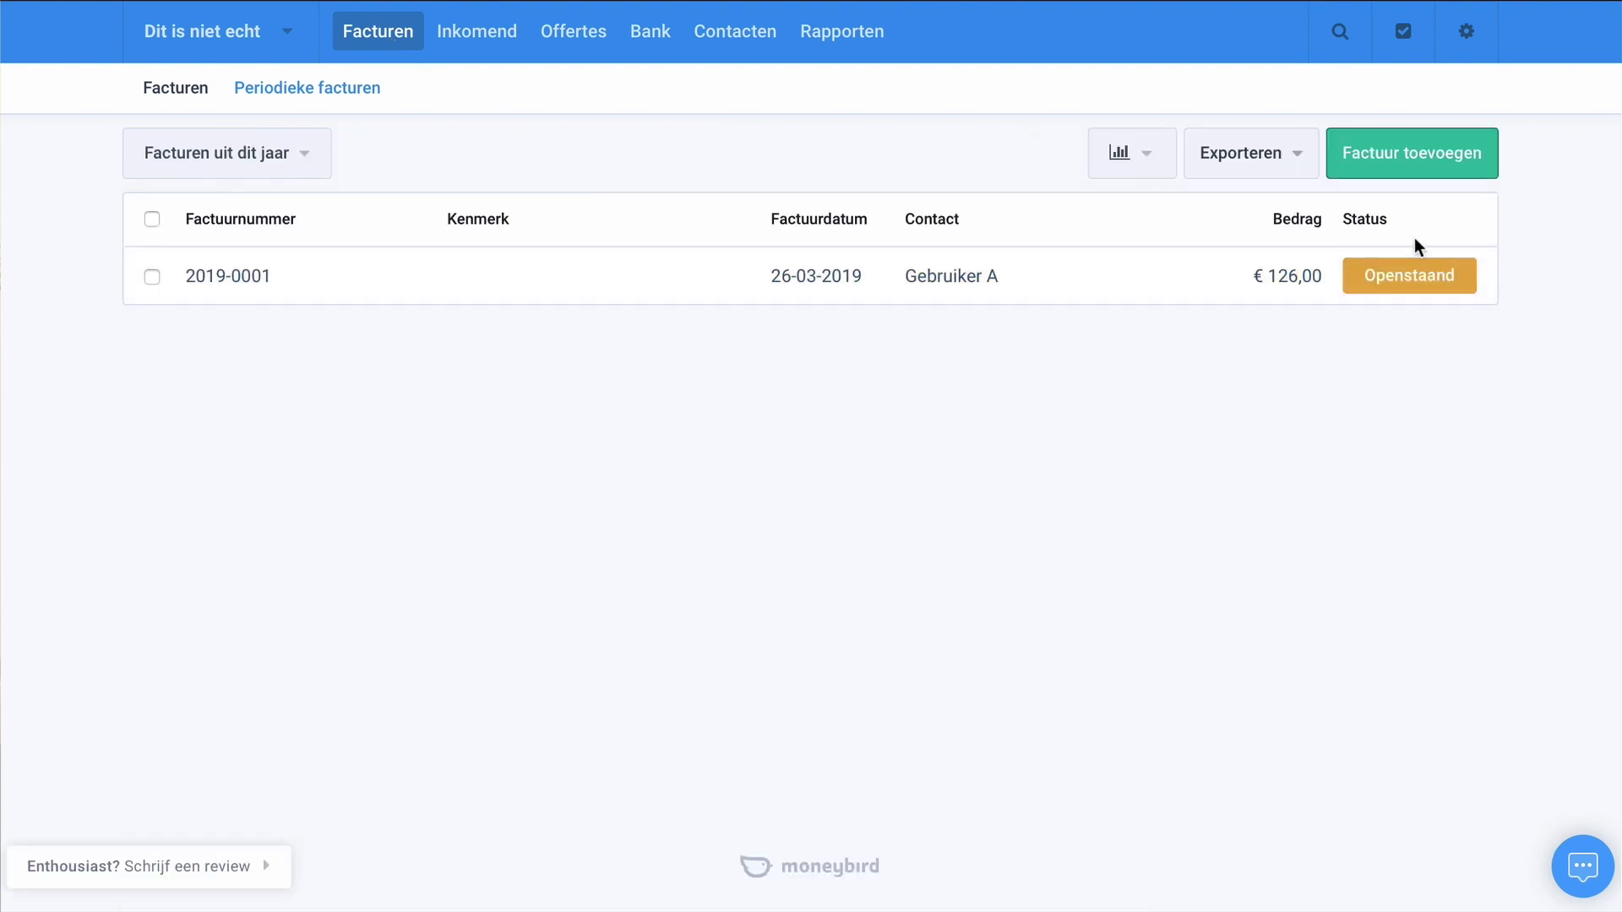